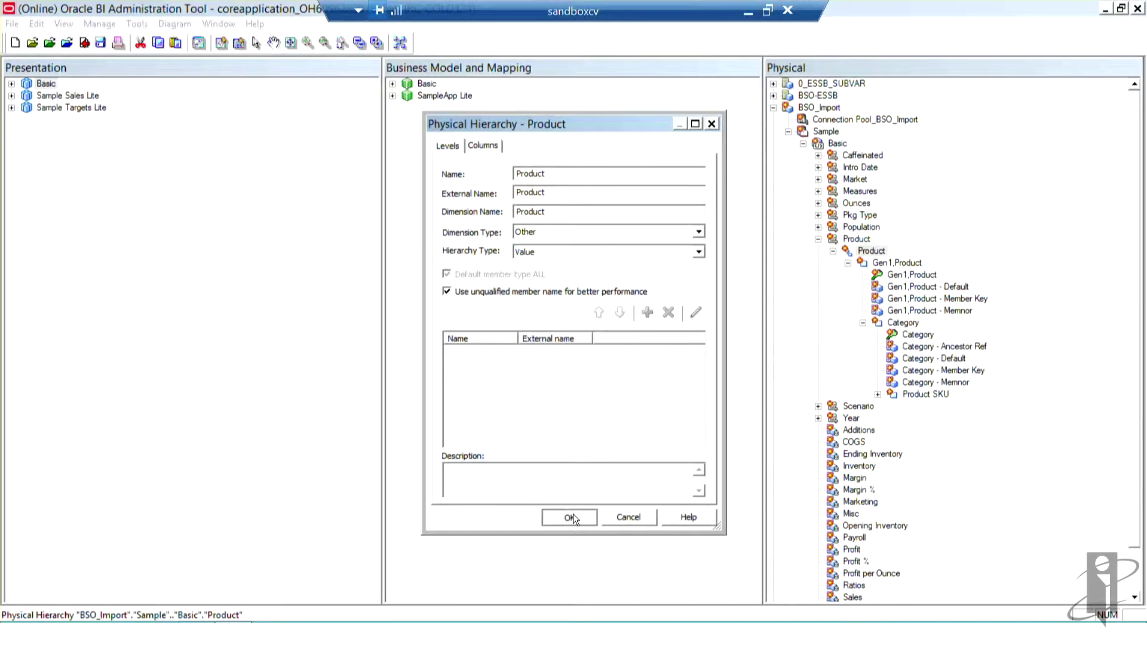
Step: Confirm the Product physical hierarchy's properties (hierarchy type Value) and close its dialog
{"action": "left_click", "coordinate": [573, 516]}
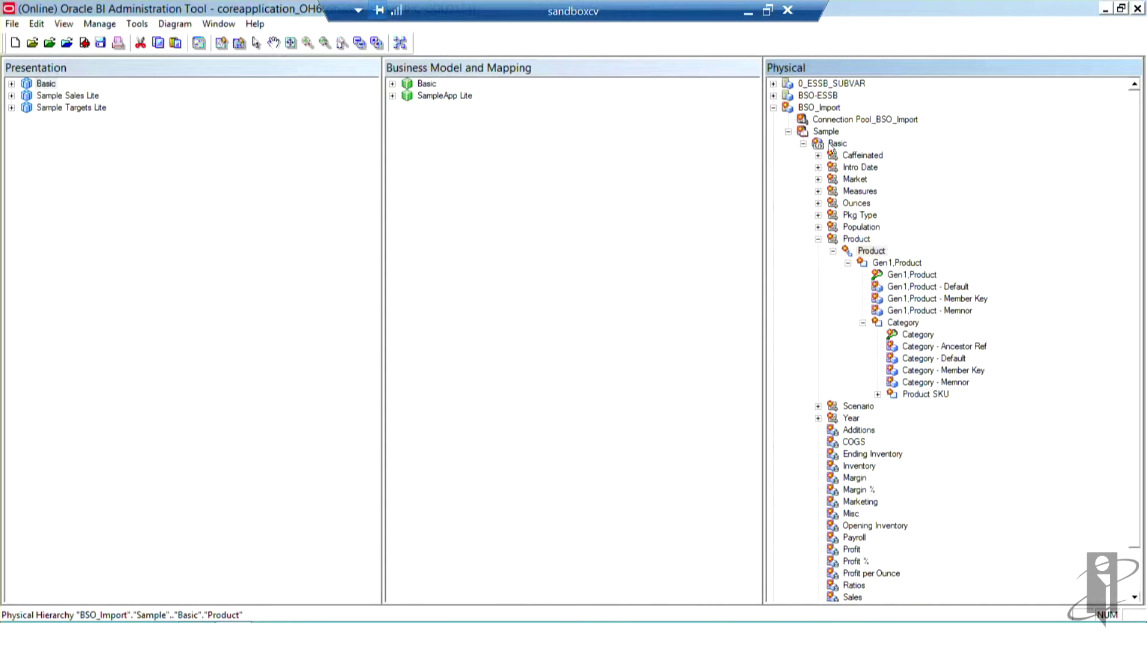
Step: Build a Sample business model from the Sample cube and expand it to show Basic and its dimensions
{"action": "left_click", "coordinate": [788, 132]}
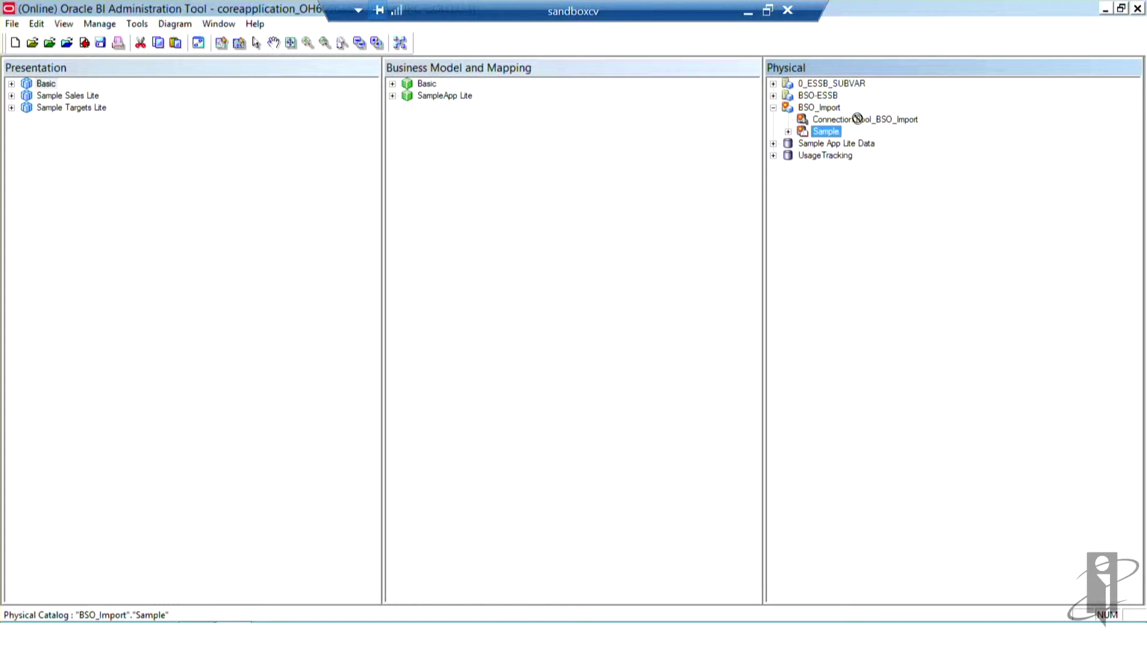
{"action": "left_click_drag", "start_coordinate": [858, 118], "coordinate": [501, 214]}
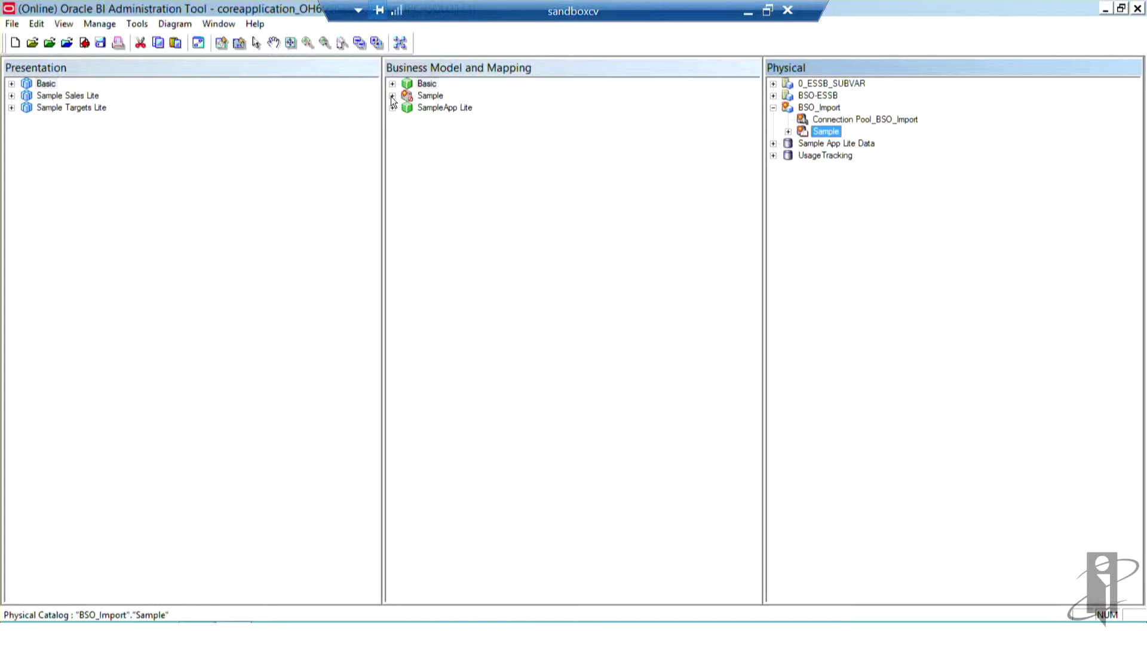
{"action": "left_click", "coordinate": [392, 96]}
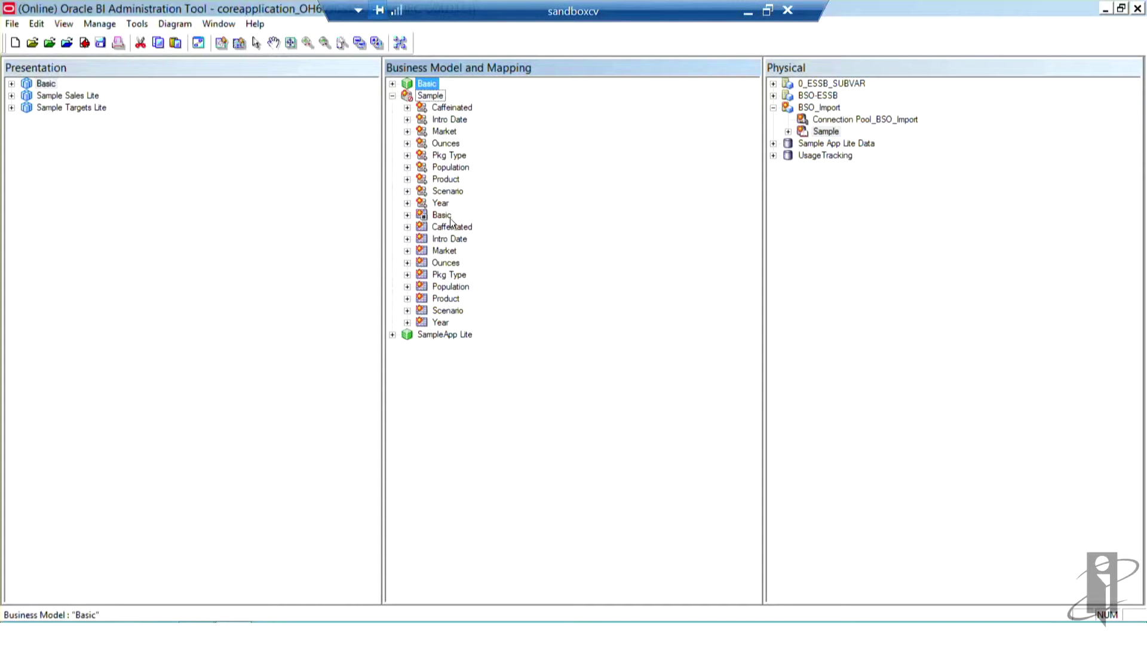
{"action": "left_click", "coordinate": [407, 215]}
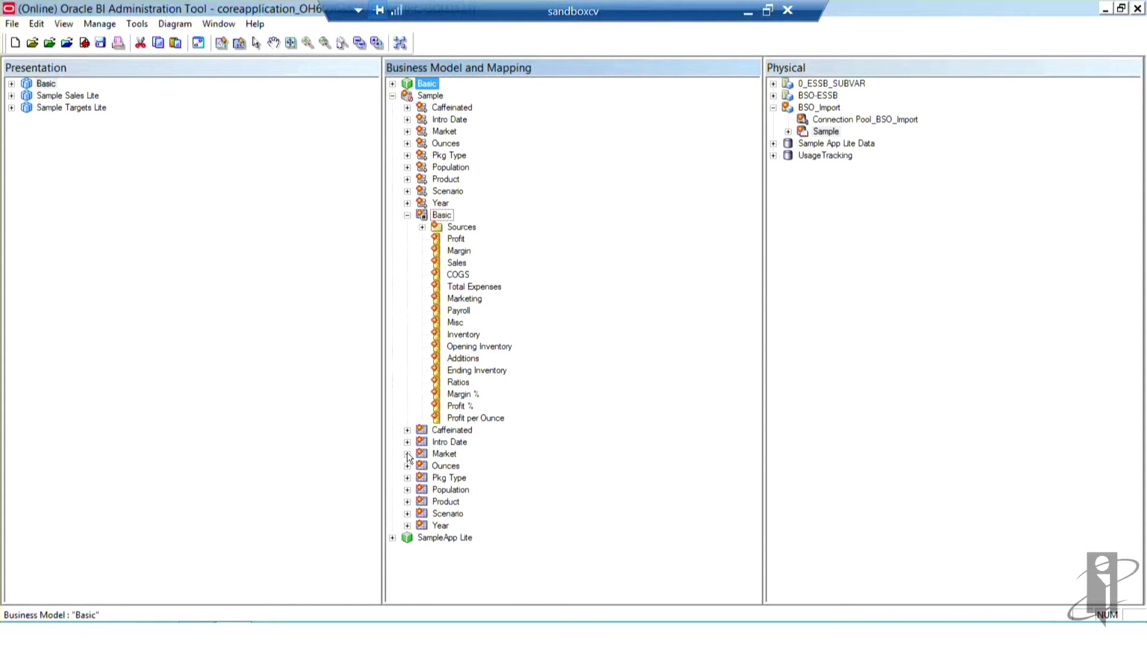
{"action": "left_click", "coordinate": [407, 454]}
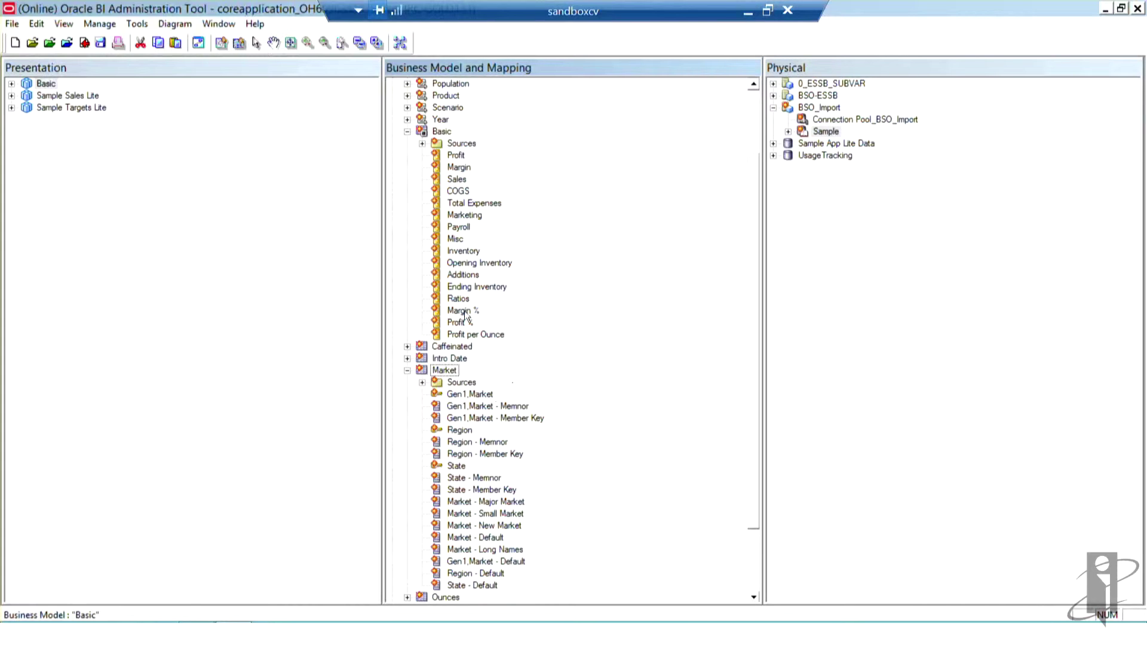
{"action": "left_click", "coordinate": [407, 132]}
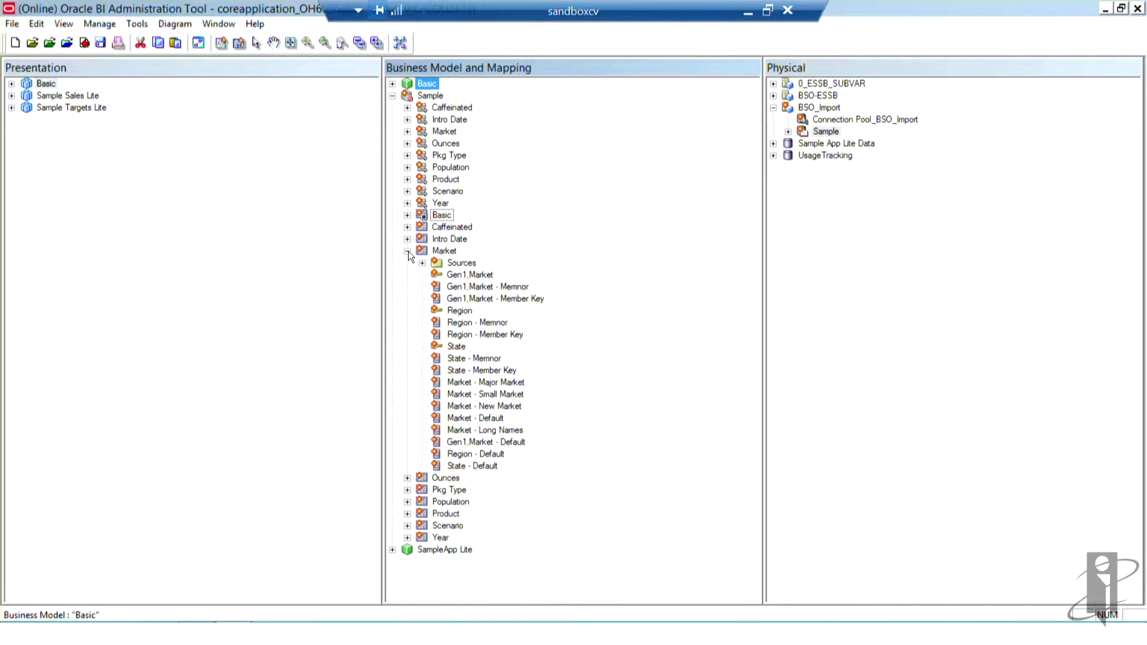
{"action": "left_click", "coordinate": [408, 251]}
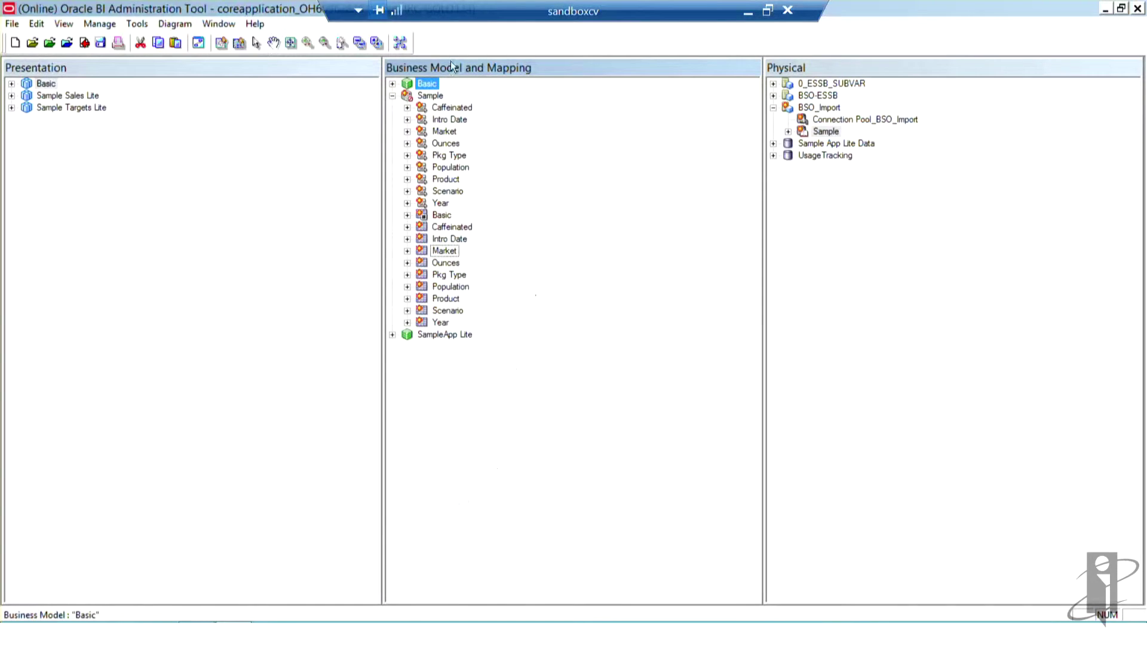
{"action": "left_click", "coordinate": [429, 94]}
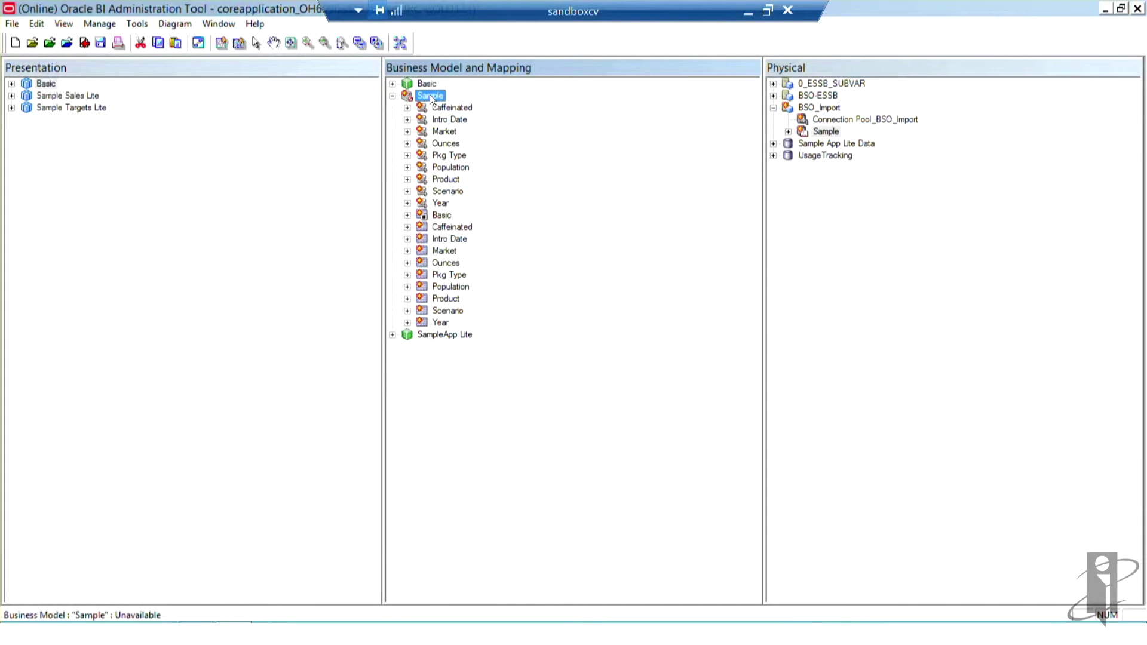
Step: Add a Sample subject area to the presentation layer and select Payroll in its Basic table
{"action": "left_click_drag", "start_coordinate": [435, 96], "coordinate": [156, 228]}
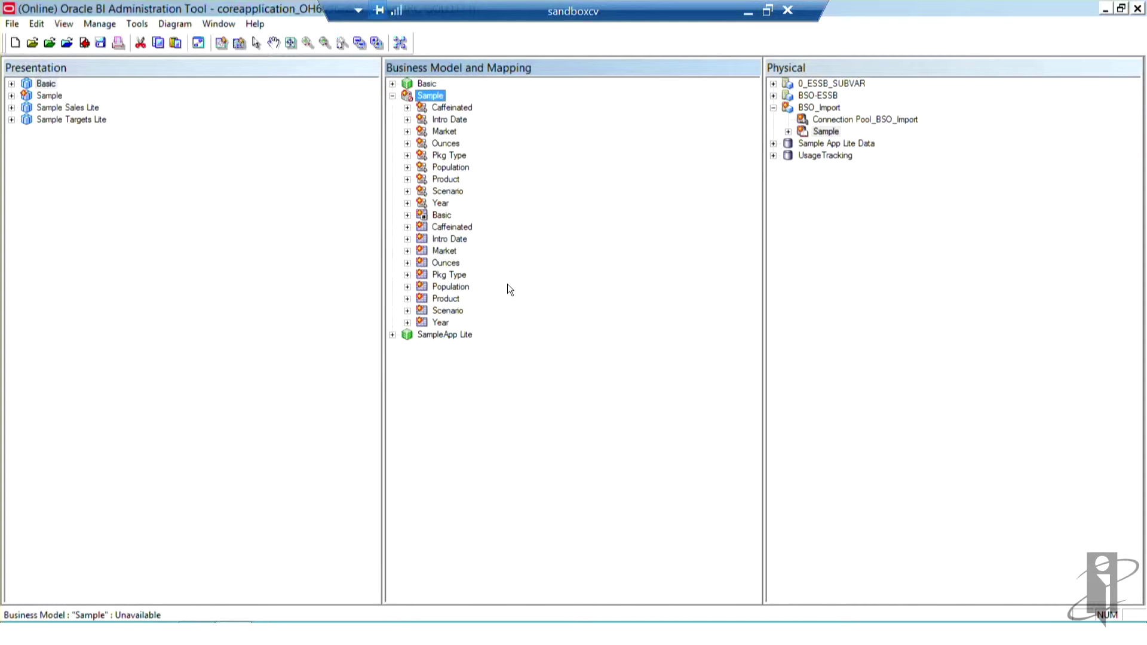
{"action": "left_click", "coordinate": [12, 95]}
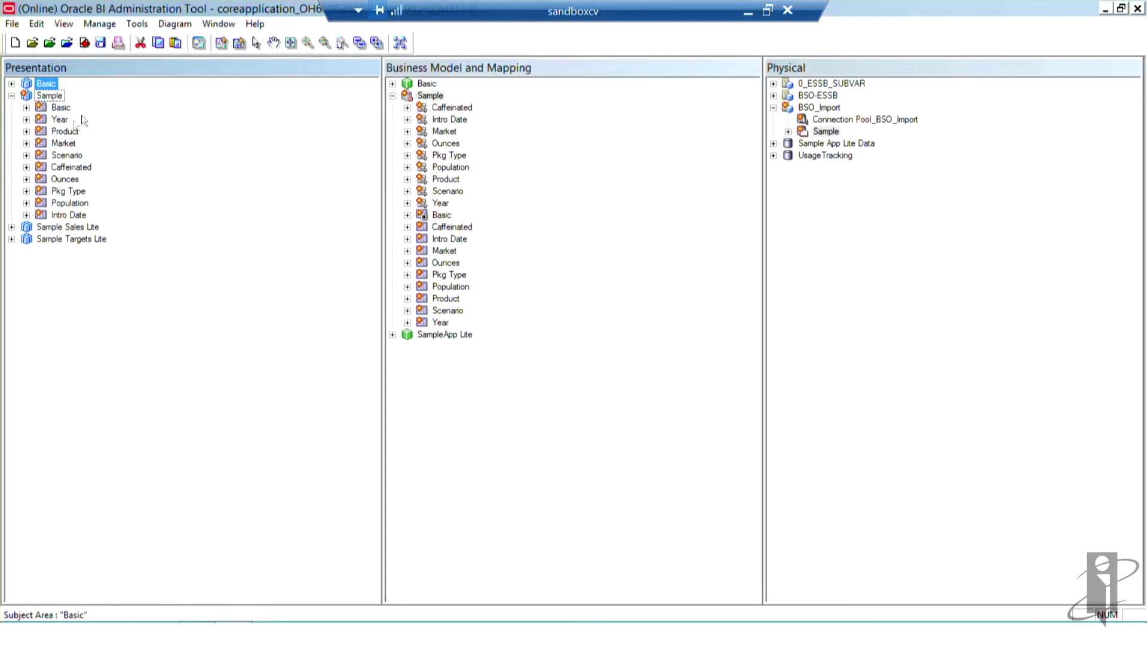
{"action": "left_click", "coordinate": [26, 108]}
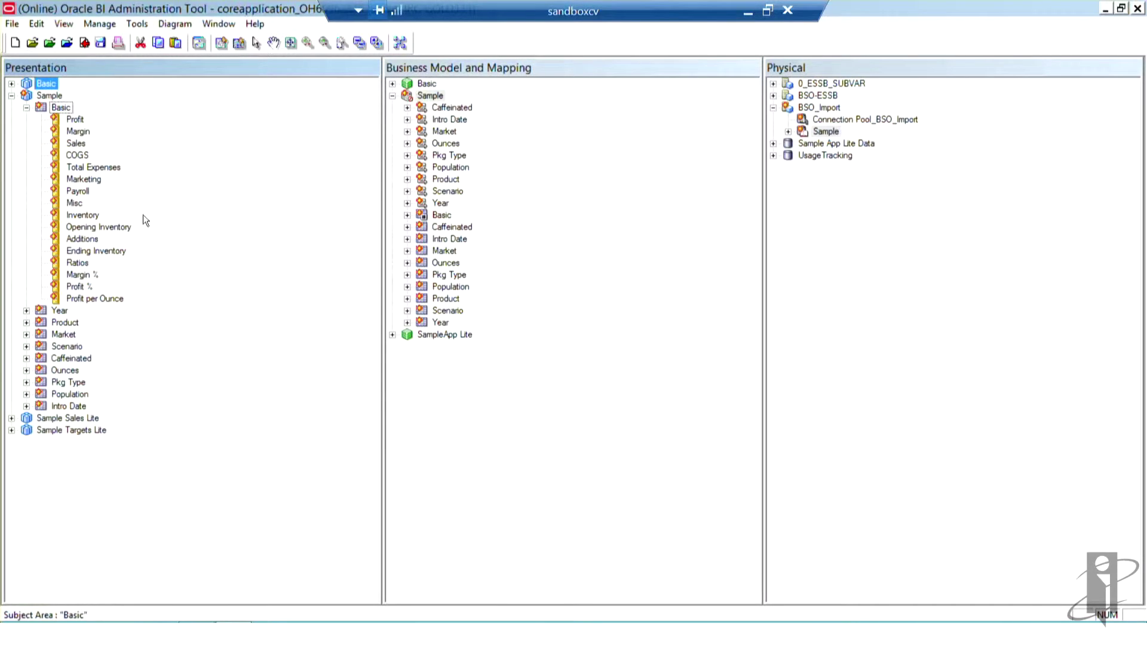
{"action": "left_click", "coordinate": [77, 191]}
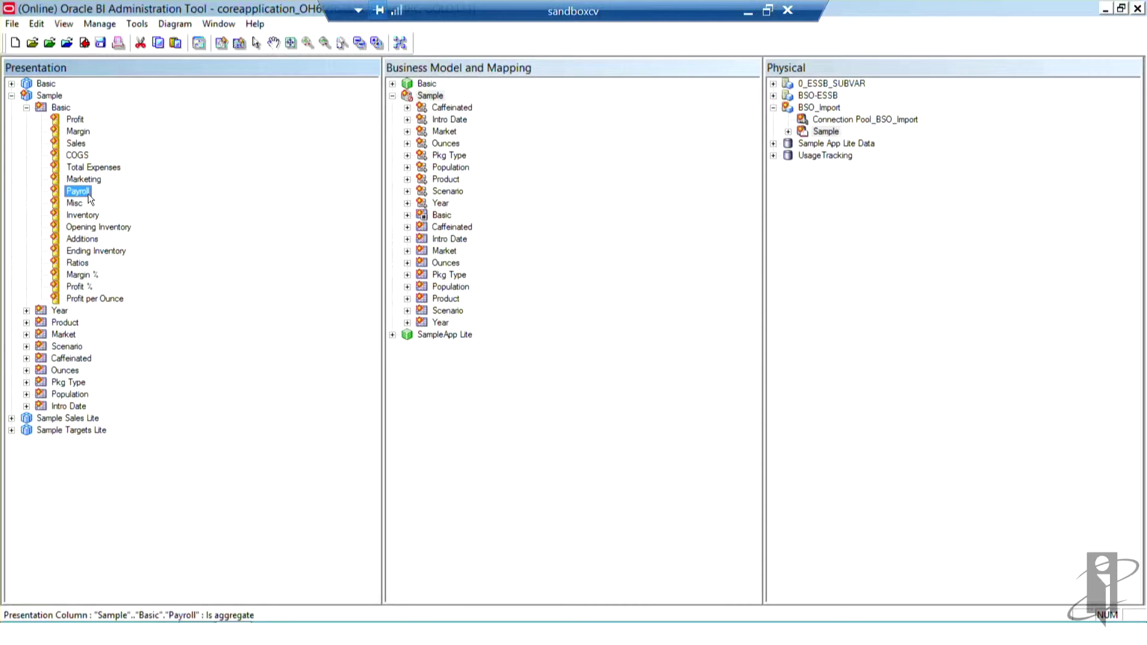
Step: Delete the Payroll column from the Basic presentation table, then expand the logical Basic table
{"action": "right_click", "coordinate": [87, 193]}
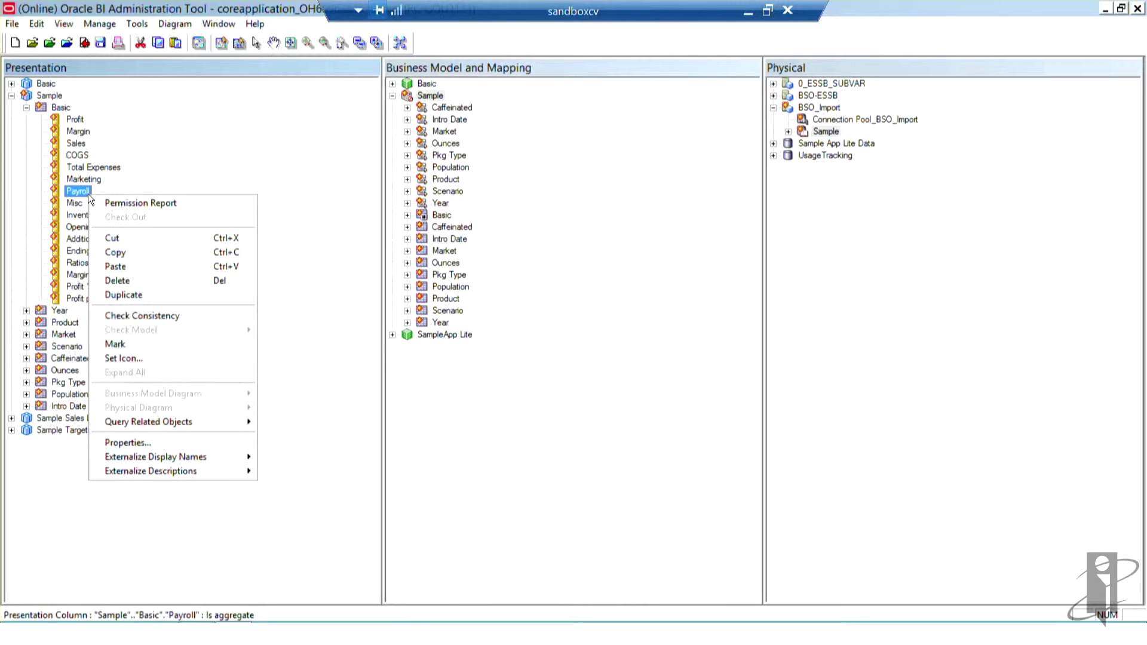
{"action": "left_click", "coordinate": [130, 281]}
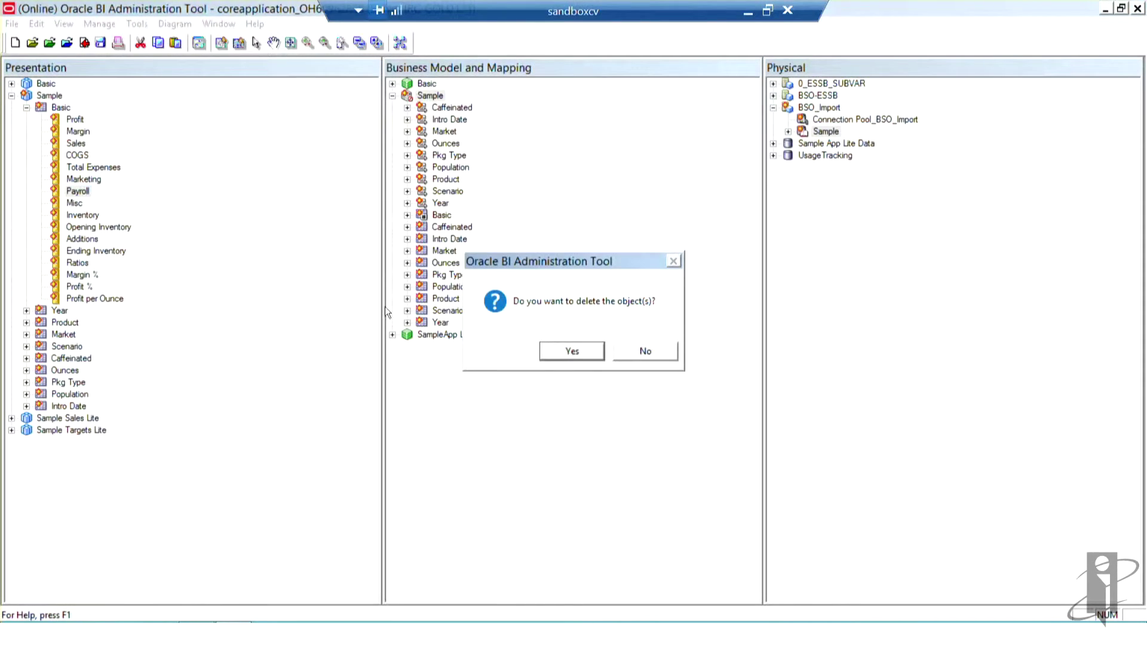
{"action": "left_click", "coordinate": [559, 343]}
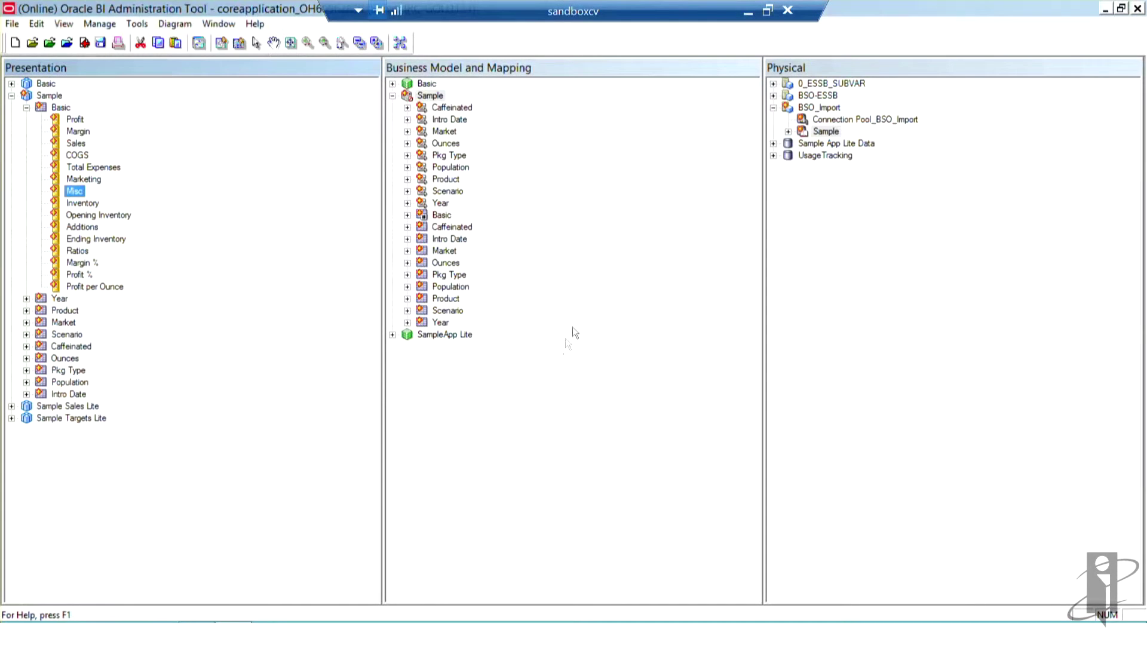
{"action": "left_click", "coordinate": [407, 215]}
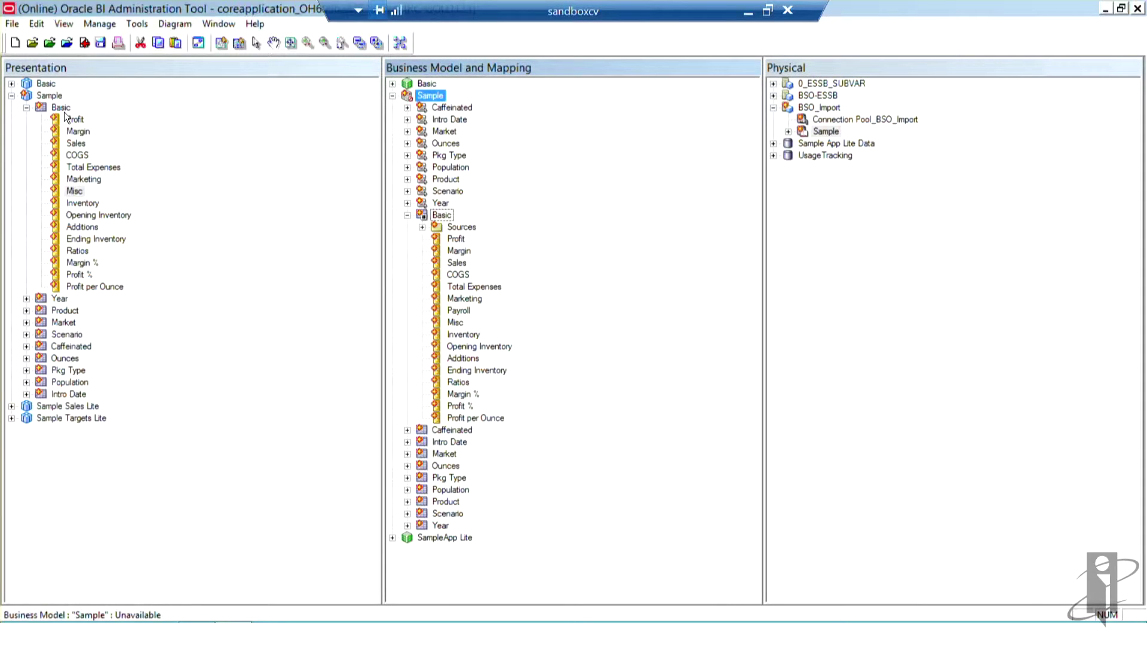
{"action": "left_click", "coordinate": [27, 108]}
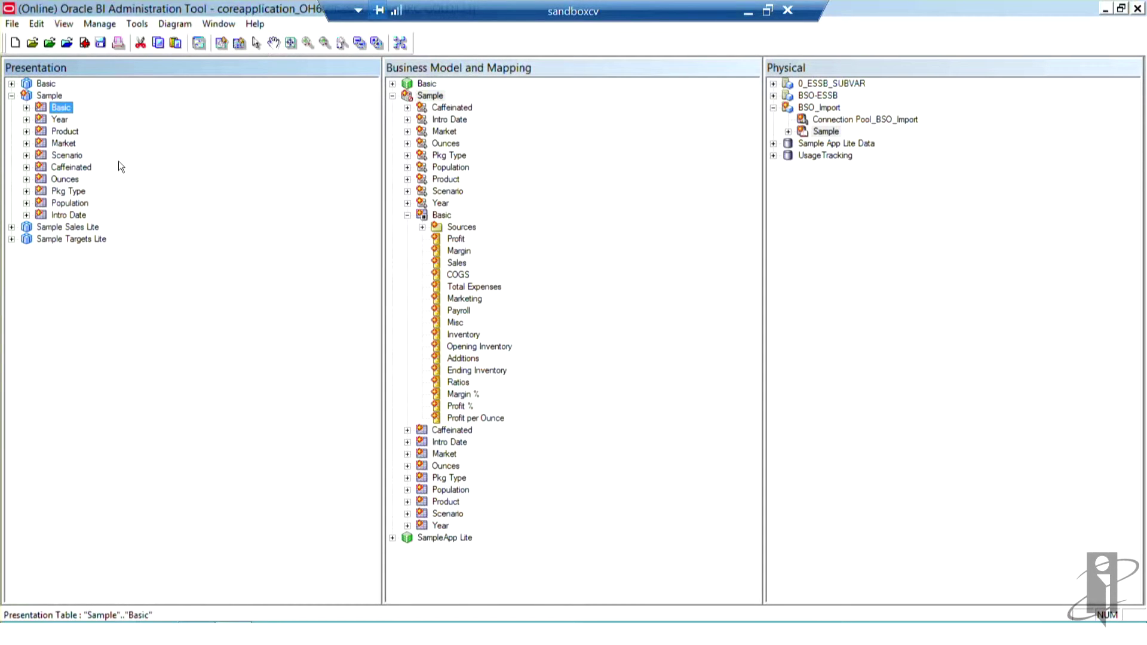
Step: Save and check in the repository, run the consistency check, and make Sample available for queries
{"action": "left_click", "coordinate": [16, 26]}
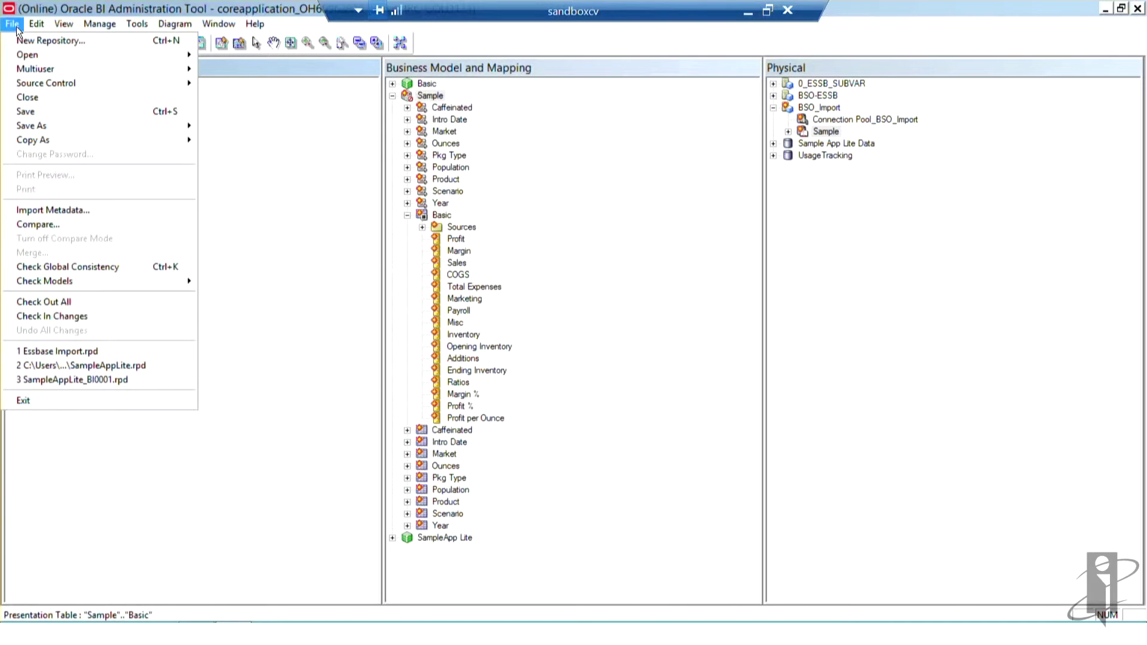
{"action": "left_click", "coordinate": [31, 112]}
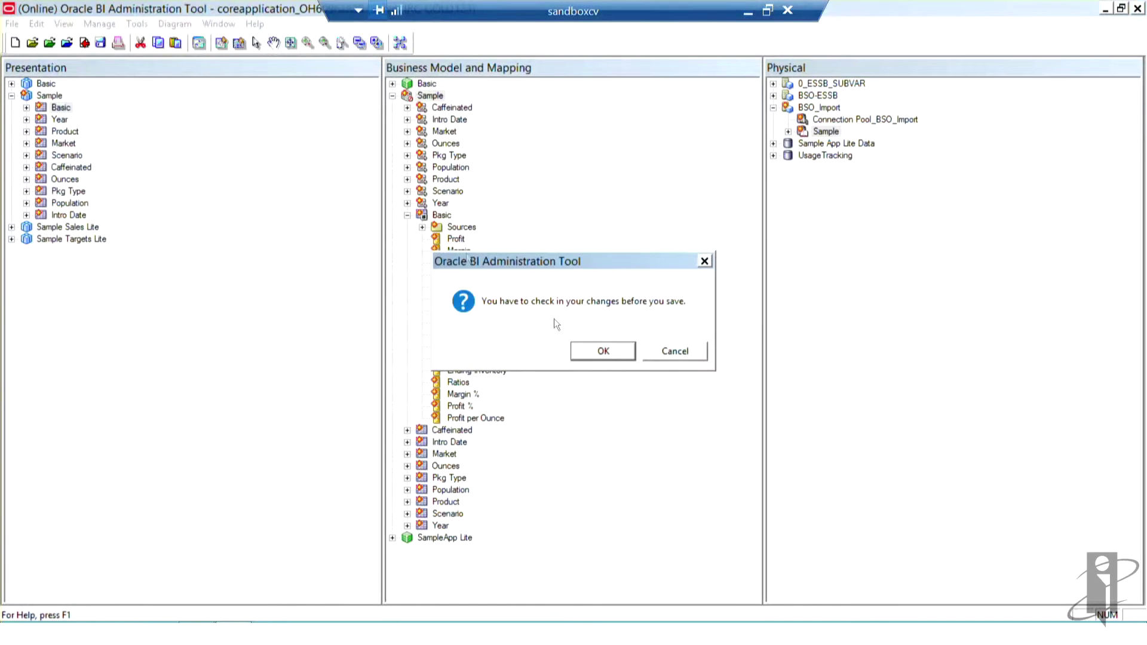
{"action": "left_click", "coordinate": [592, 349]}
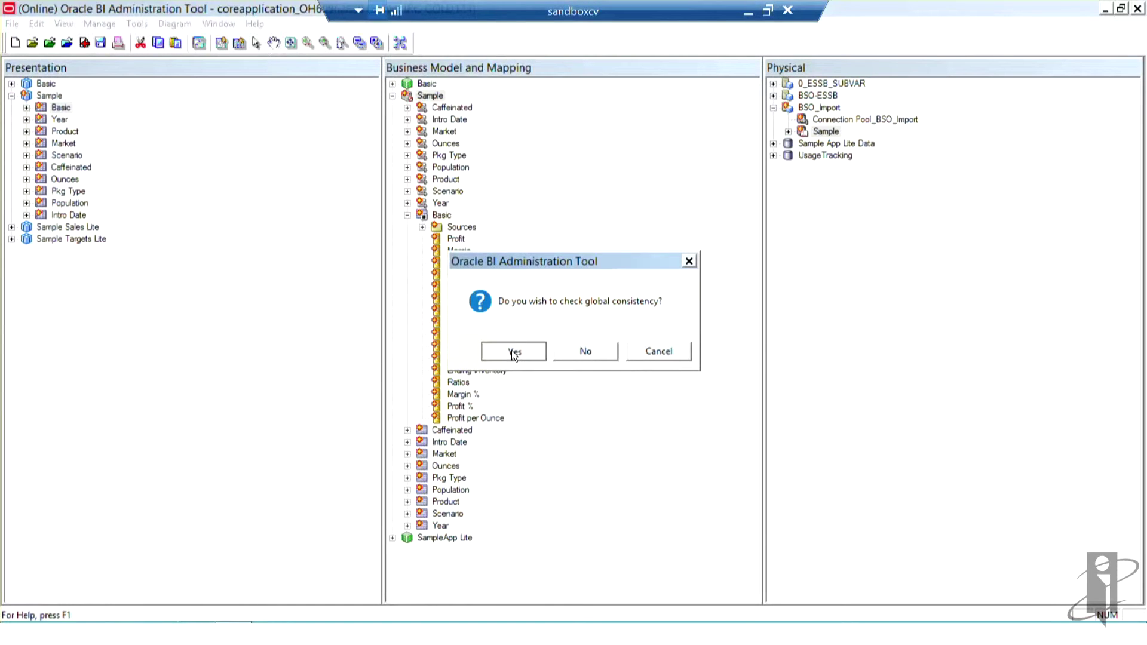
{"action": "left_click", "coordinate": [513, 352]}
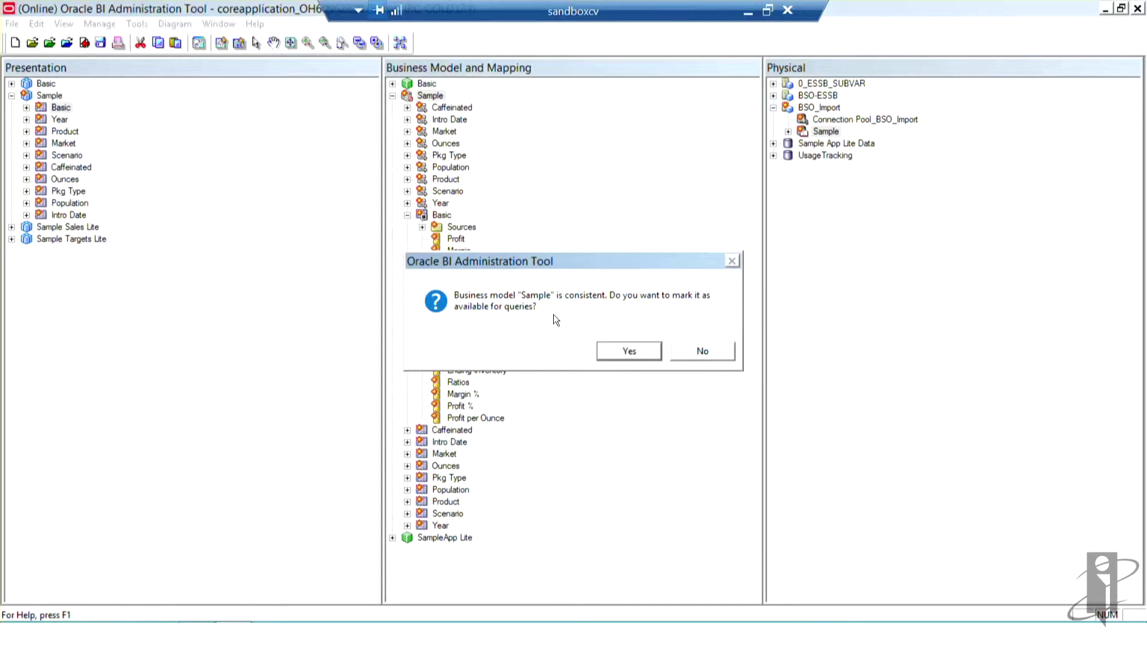
{"action": "left_click", "coordinate": [627, 351]}
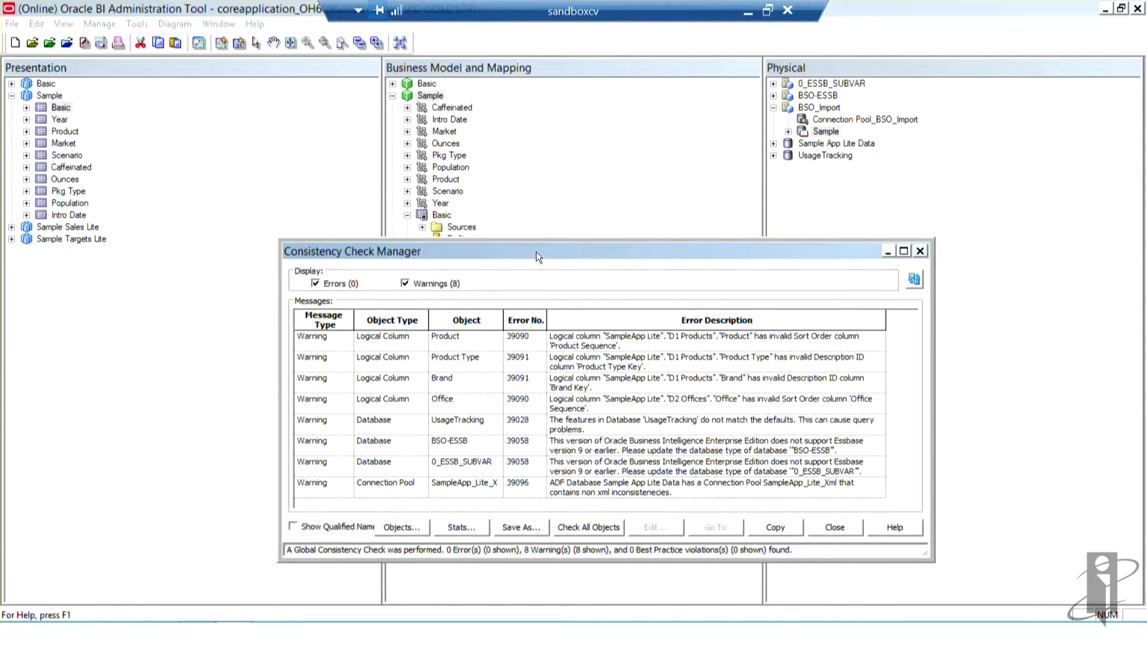
{"action": "left_click_drag", "start_coordinate": [535, 246], "coordinate": [531, 134]}
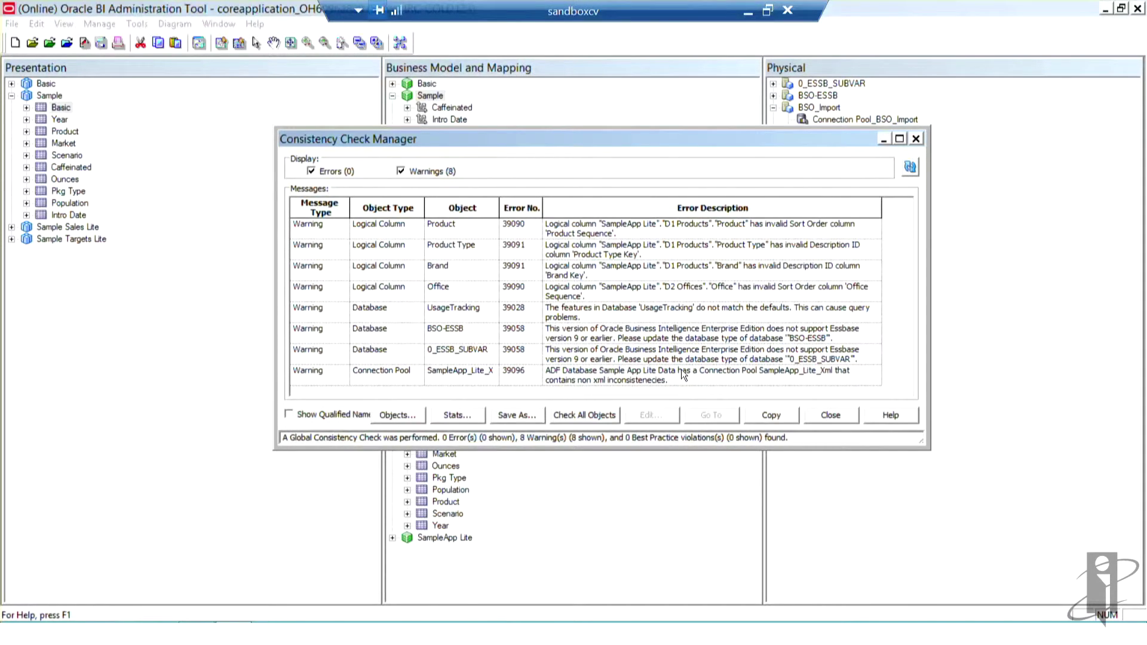
{"action": "left_click", "coordinate": [822, 413]}
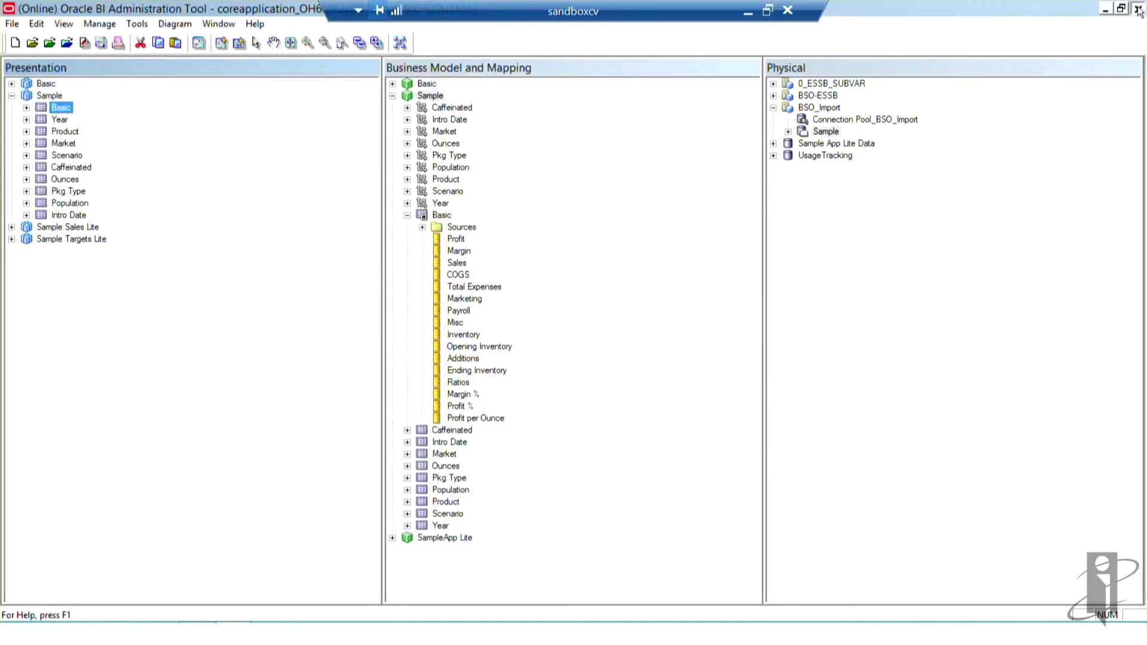
Step: Exit the Administration Tool, acknowledging the server-restart warning
{"action": "left_click", "coordinate": [1138, 9]}
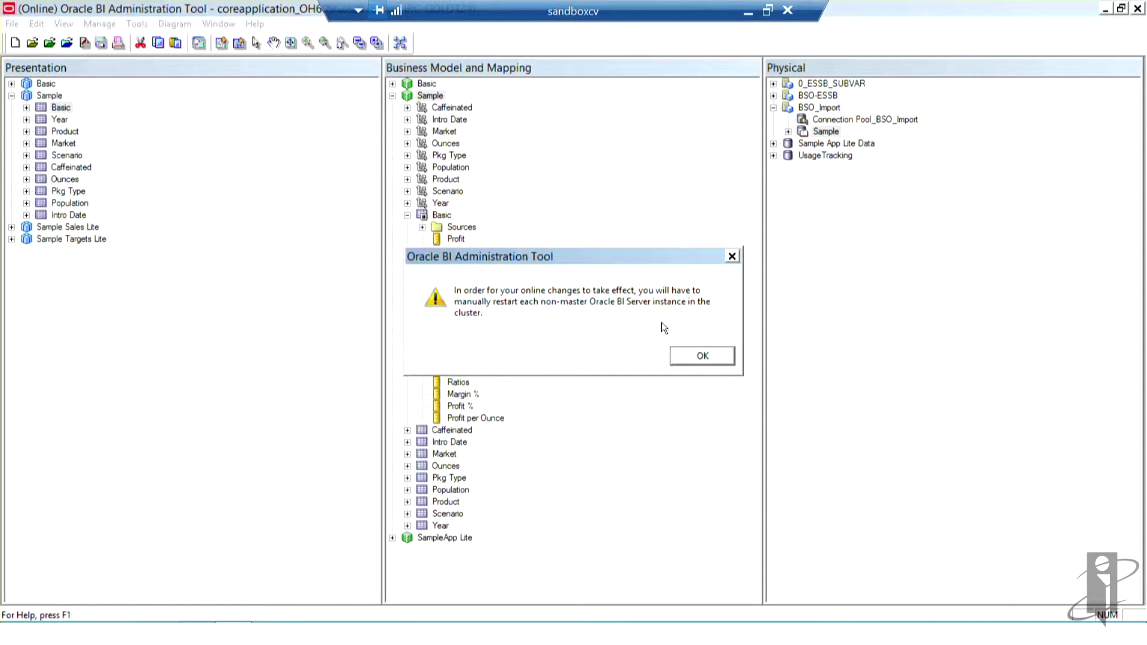
{"action": "left_click", "coordinate": [694, 357]}
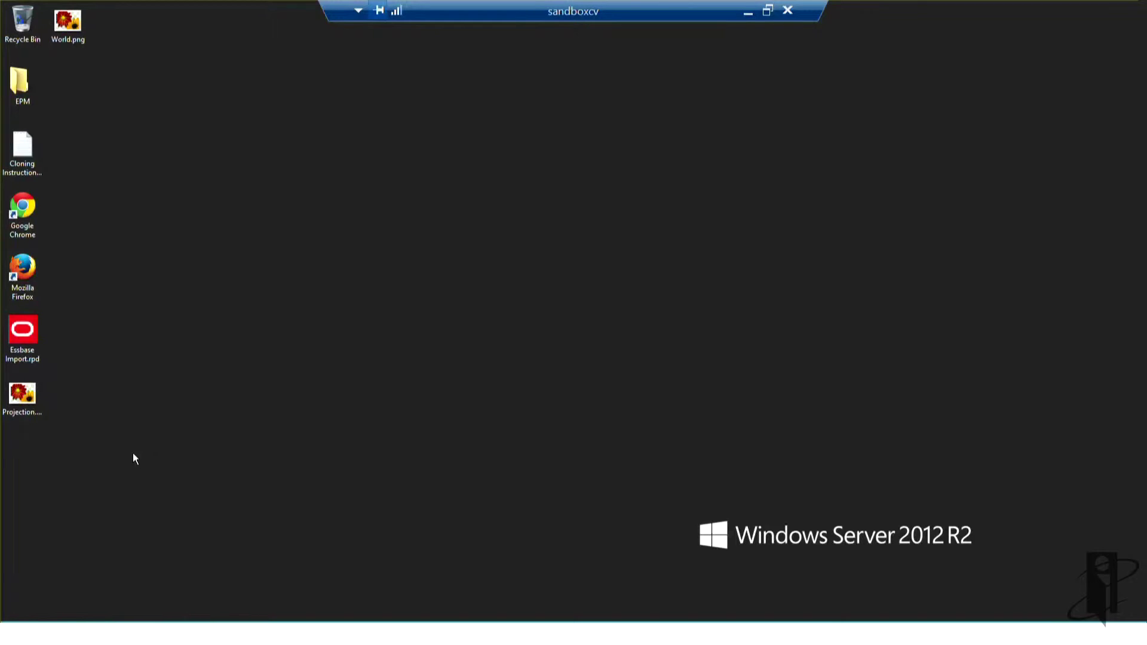
Step: Launch Firefox and load the Oracle BI sign-in page at localhost:9704/analytics from history
{"action": "key", "text": "super"}
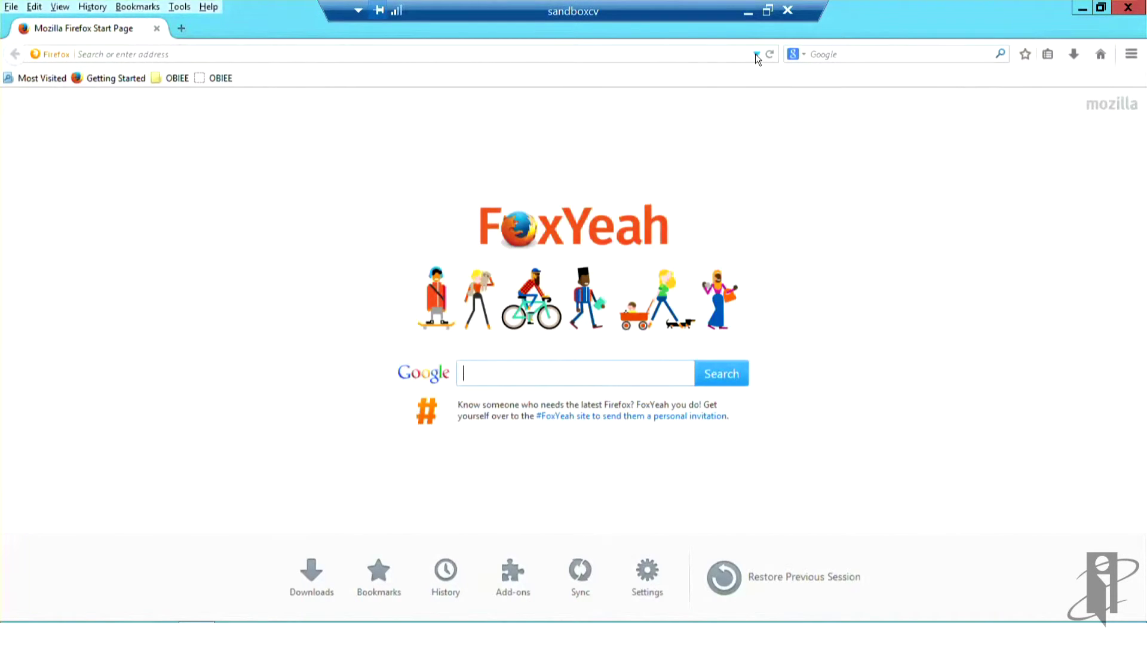
{"action": "left_click", "coordinate": [755, 53]}
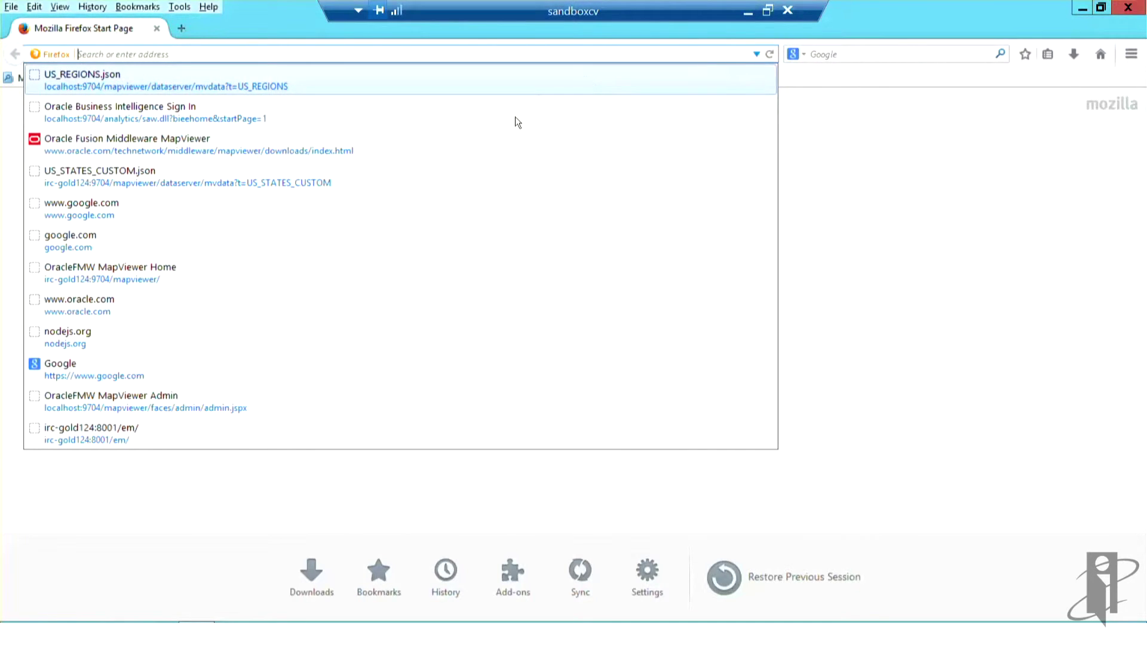
{"action": "left_click", "coordinate": [342, 118]}
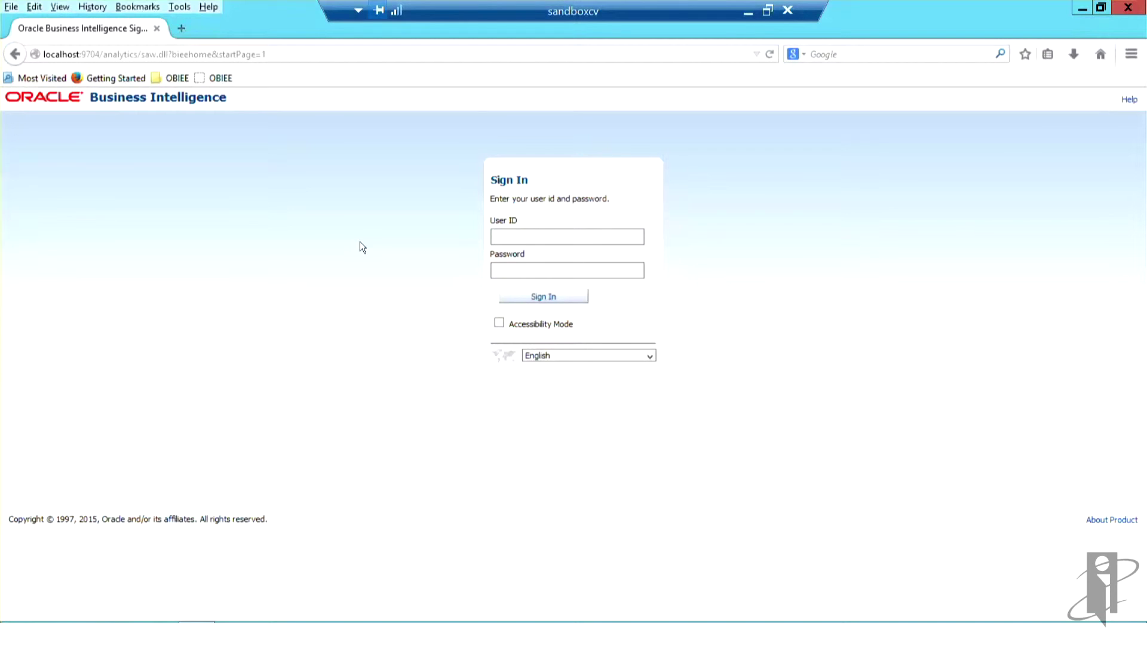
Step: Sign in to Oracle Business Intelligence with the administrator user ID and password
{"action": "type", "text": "weblogic"}
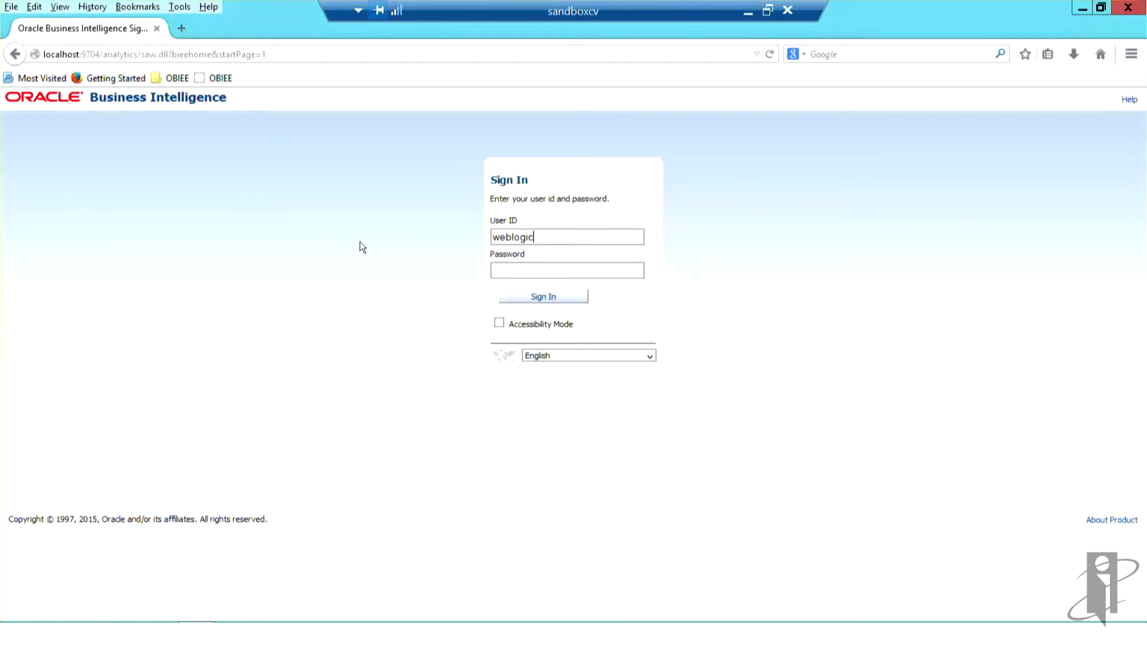
{"action": "key", "text": "Tab"}
{"action": "type", "text": "Admin12"}
{"action": "type", "text": "3"}
{"action": "left_click", "coordinate": [531, 295]}
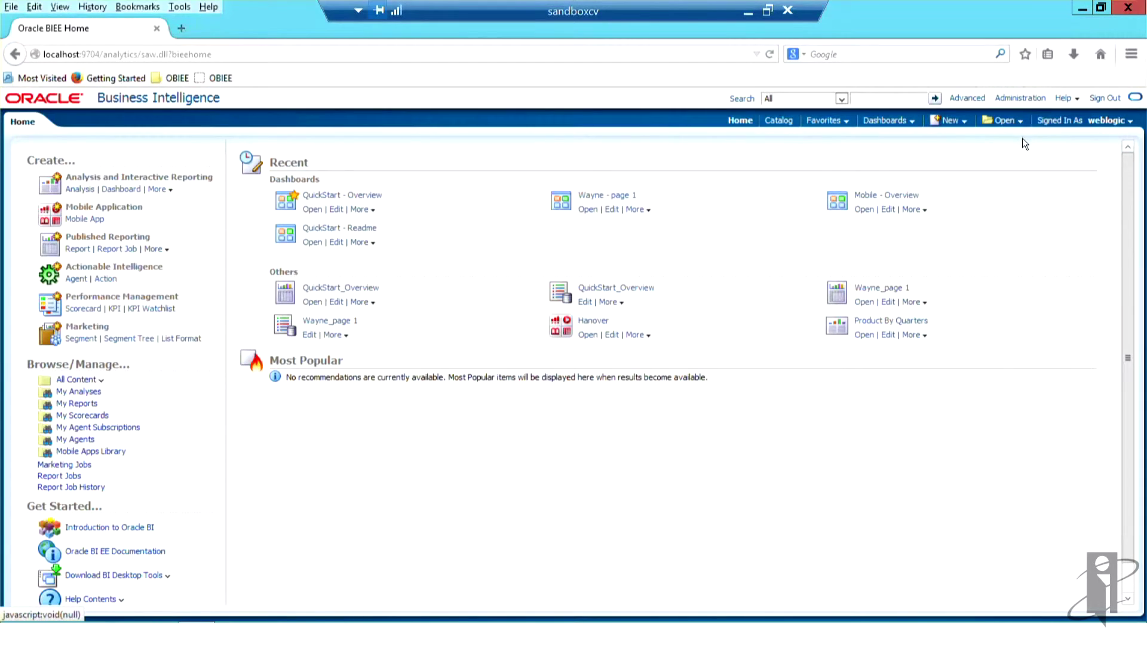
Step: Go to the Administration page from the global header
{"action": "left_click", "coordinate": [1026, 100]}
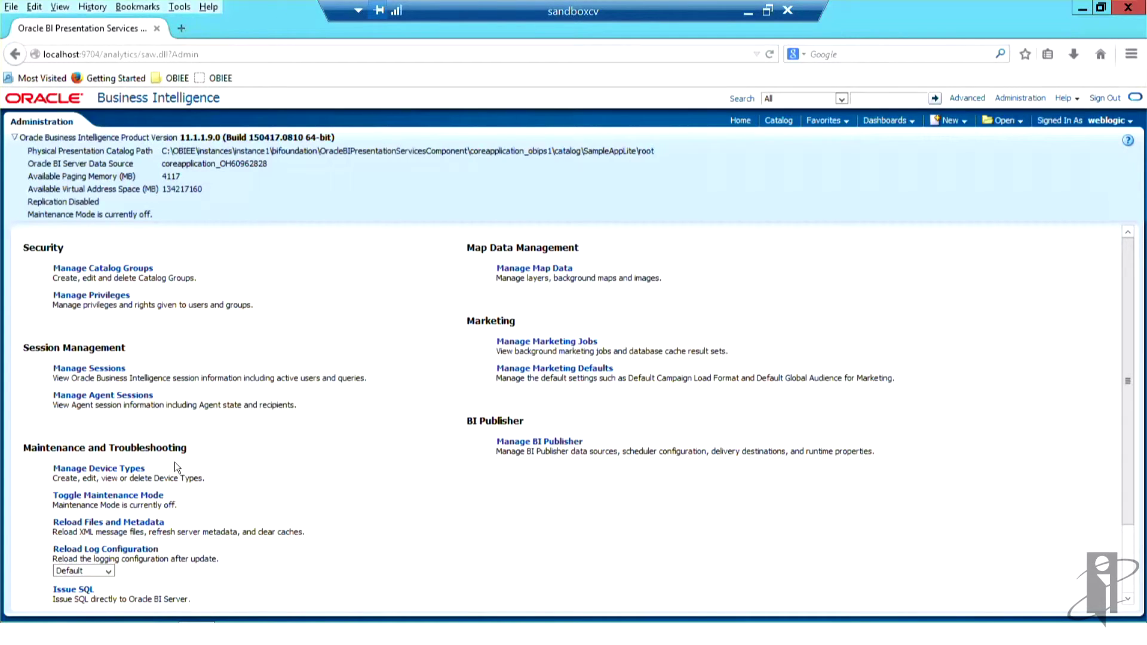
Step: Run Reload Files and Metadata so the server picks up the updated repository
{"action": "left_click", "coordinate": [154, 523]}
{"action": "left_click", "coordinate": [962, 119]}
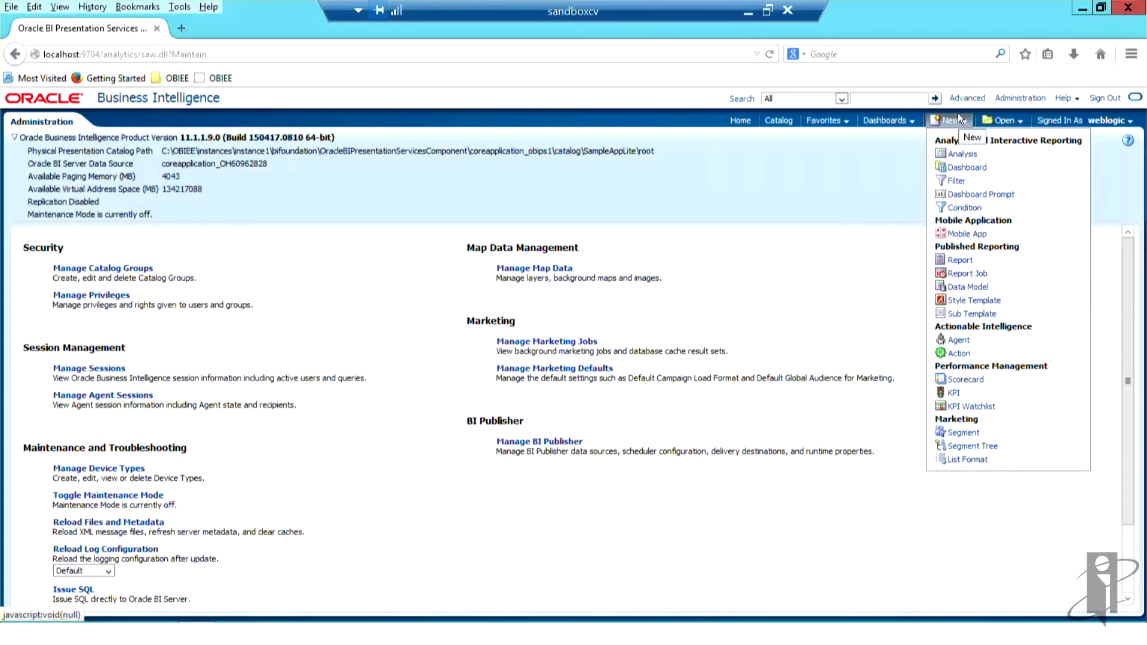
Step: Start a new analysis on the Sample subject area and expand its Basic folder
{"action": "left_click", "coordinate": [961, 155]}
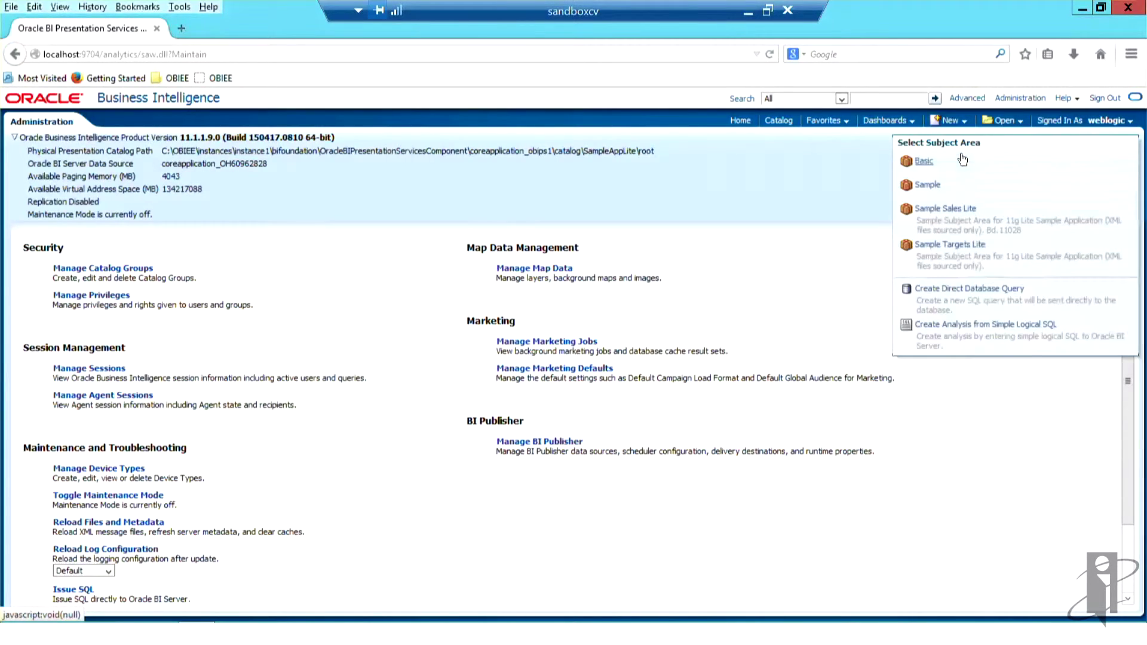
{"action": "left_click", "coordinate": [925, 186]}
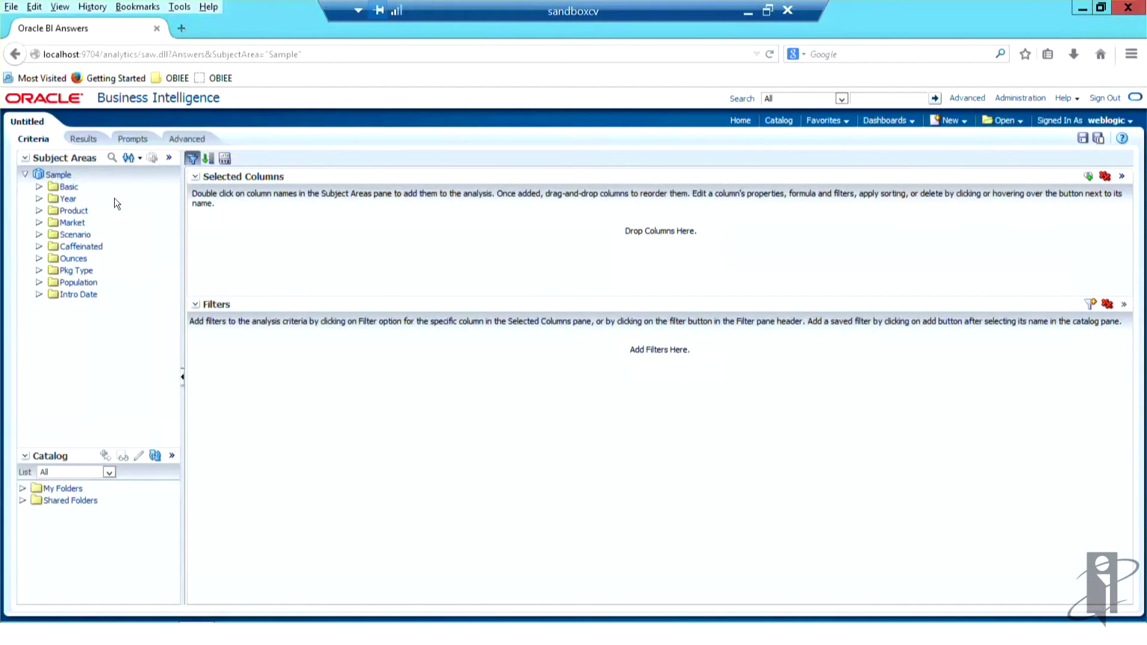
{"action": "left_click", "coordinate": [39, 187]}
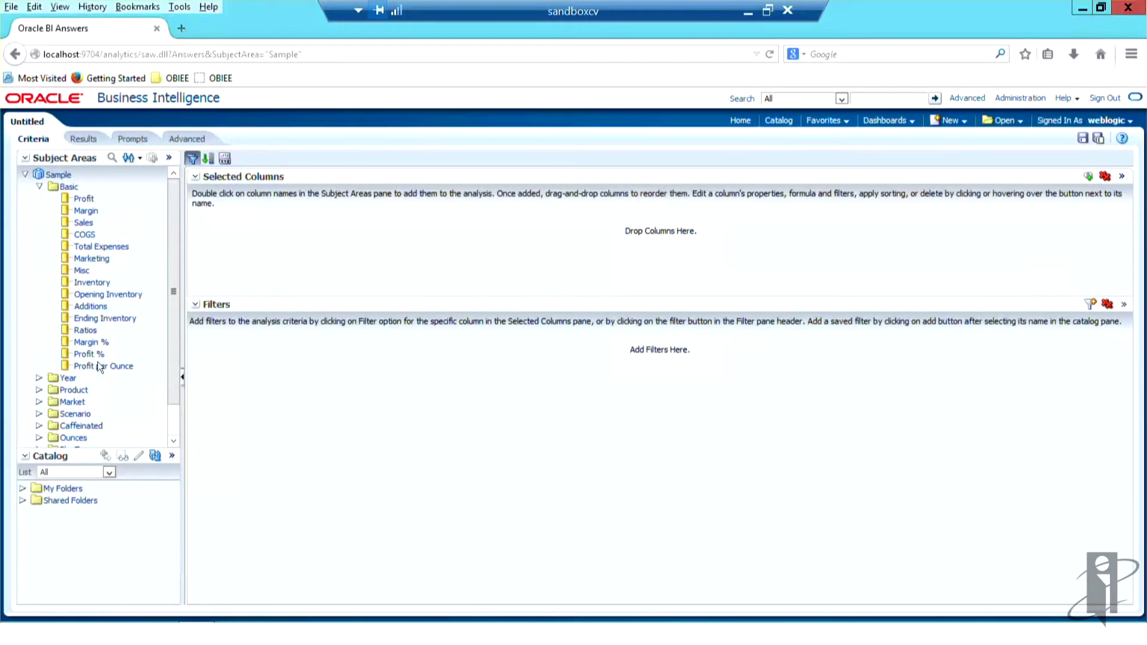
Step: Collapse Basic, expand and collapse Year, then expand the Product folder
{"action": "left_click", "coordinate": [40, 186]}
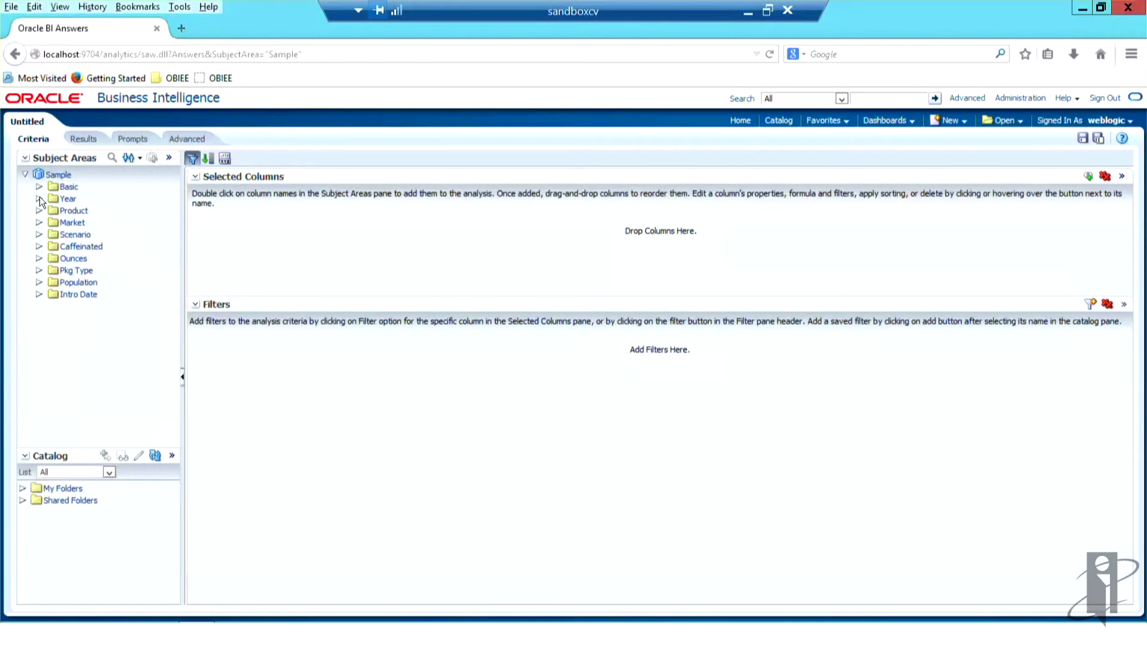
{"action": "left_click", "coordinate": [39, 199]}
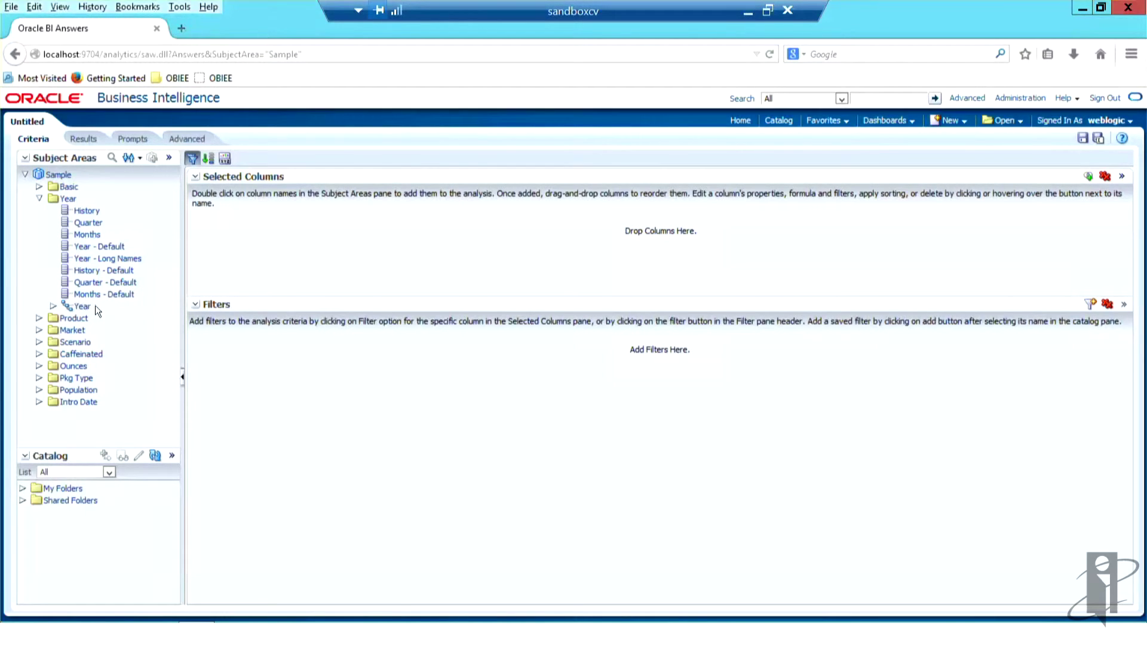
{"action": "left_click", "coordinate": [39, 200]}
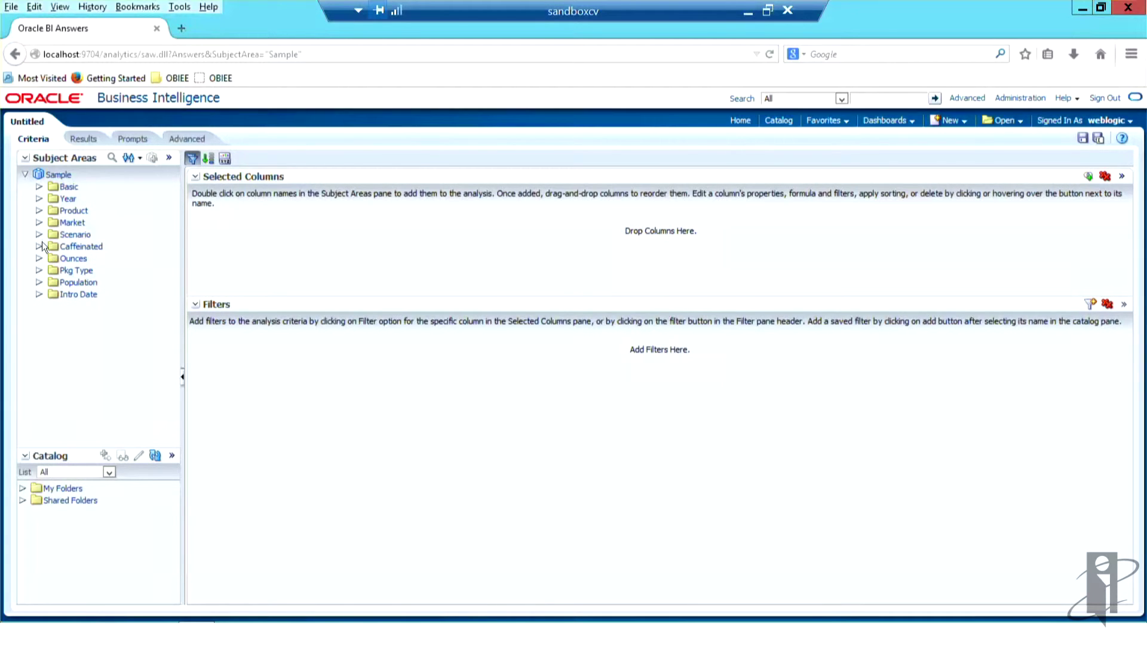
{"action": "left_click", "coordinate": [37, 211]}
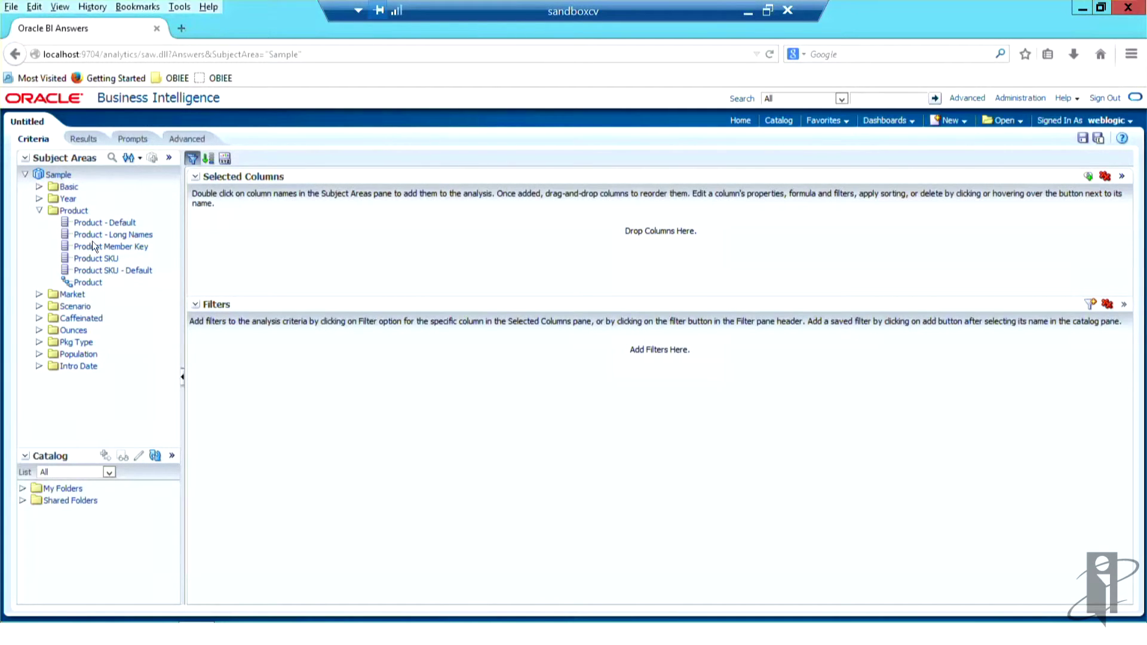
{"action": "left_click_drag", "start_coordinate": [97, 261], "coordinate": [212, 224]}
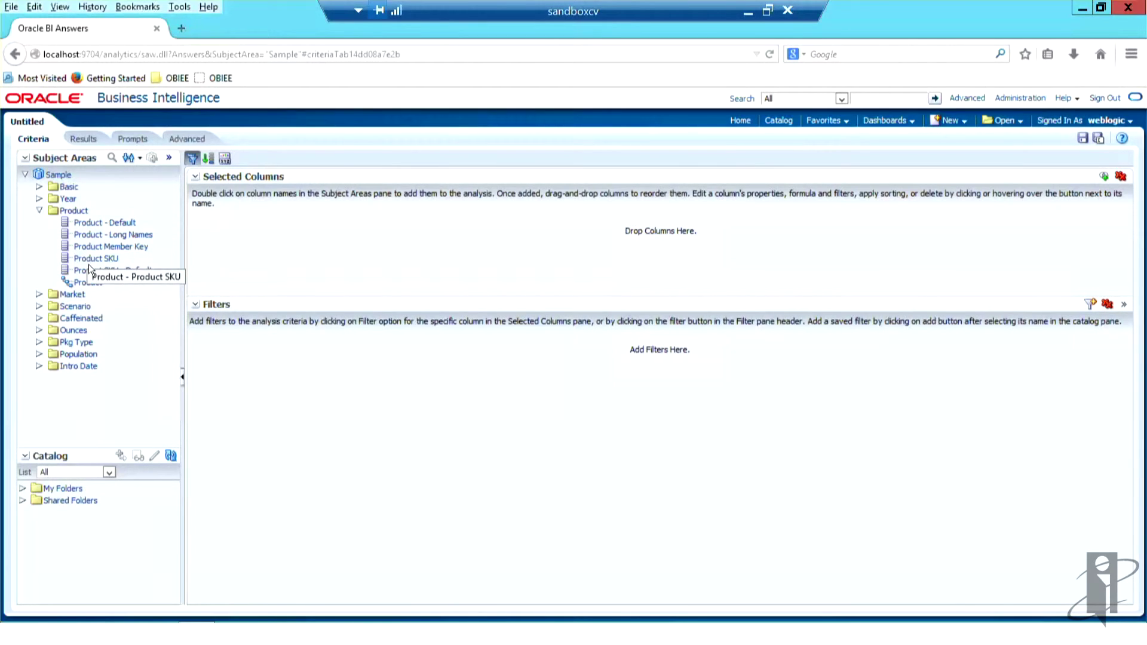
Step: Collapse Product and Year, expand Pkg Type and Basic, and scroll to the Gen1 and Gen2 columns
{"action": "left_click", "coordinate": [39, 211]}
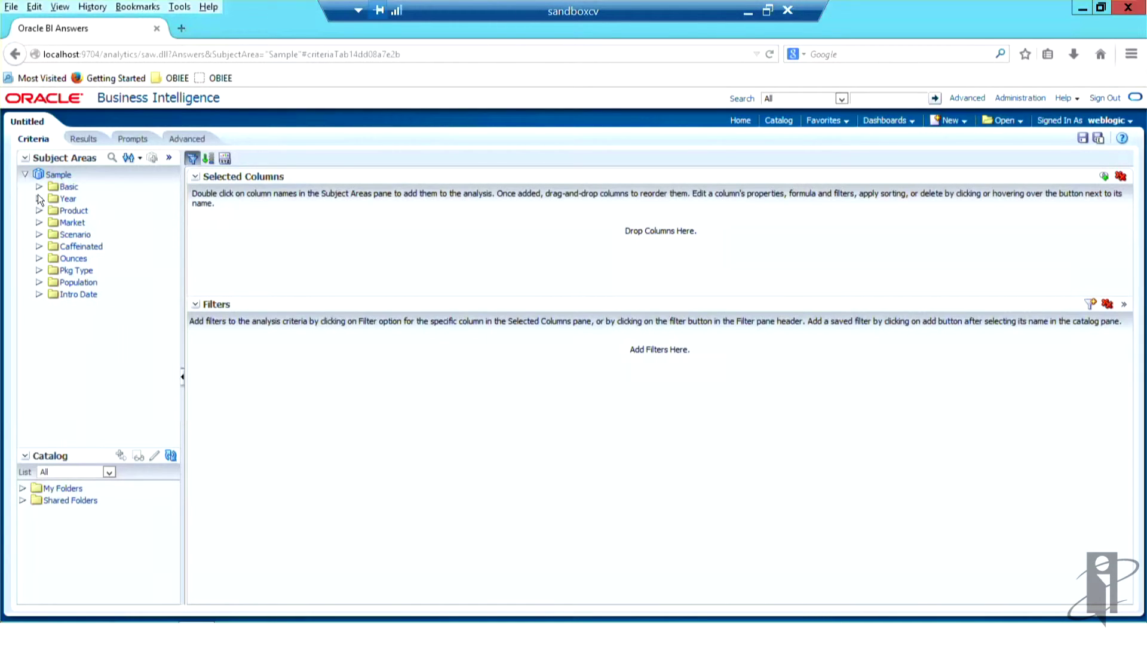
{"action": "left_click", "coordinate": [39, 198]}
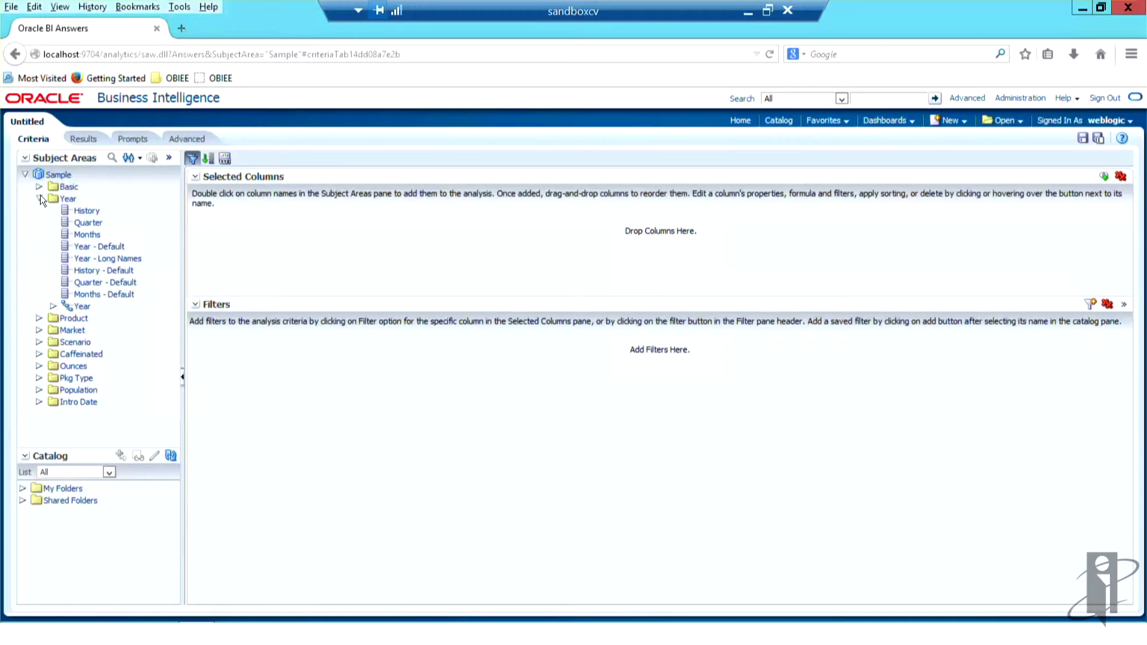
{"action": "left_click", "coordinate": [39, 198]}
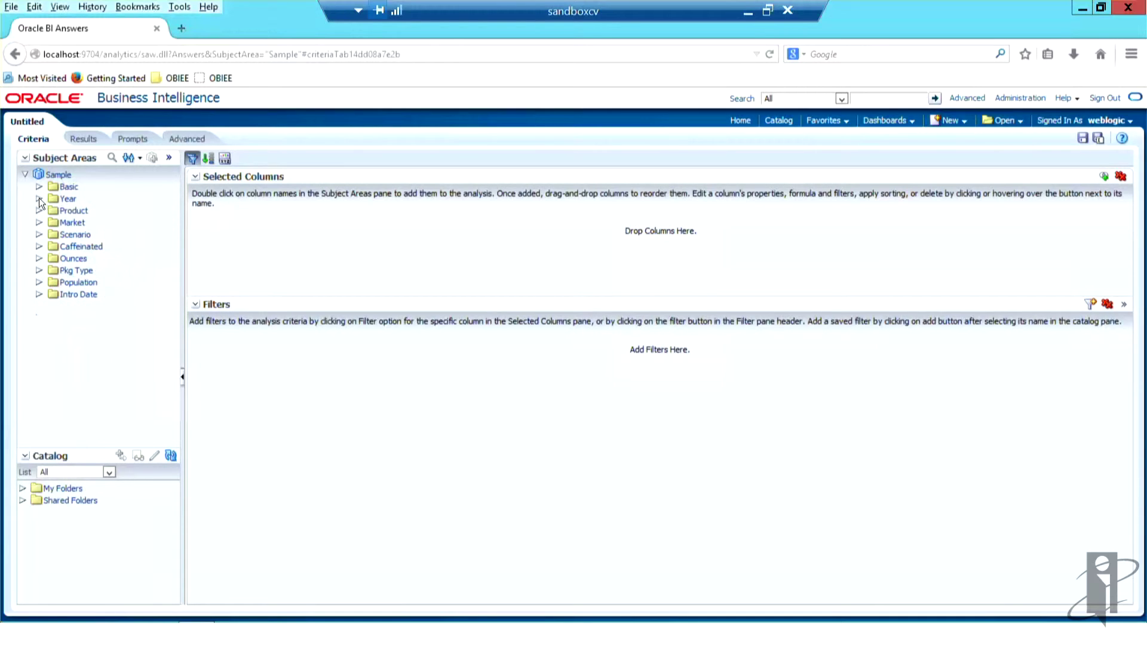
{"action": "left_click", "coordinate": [39, 270]}
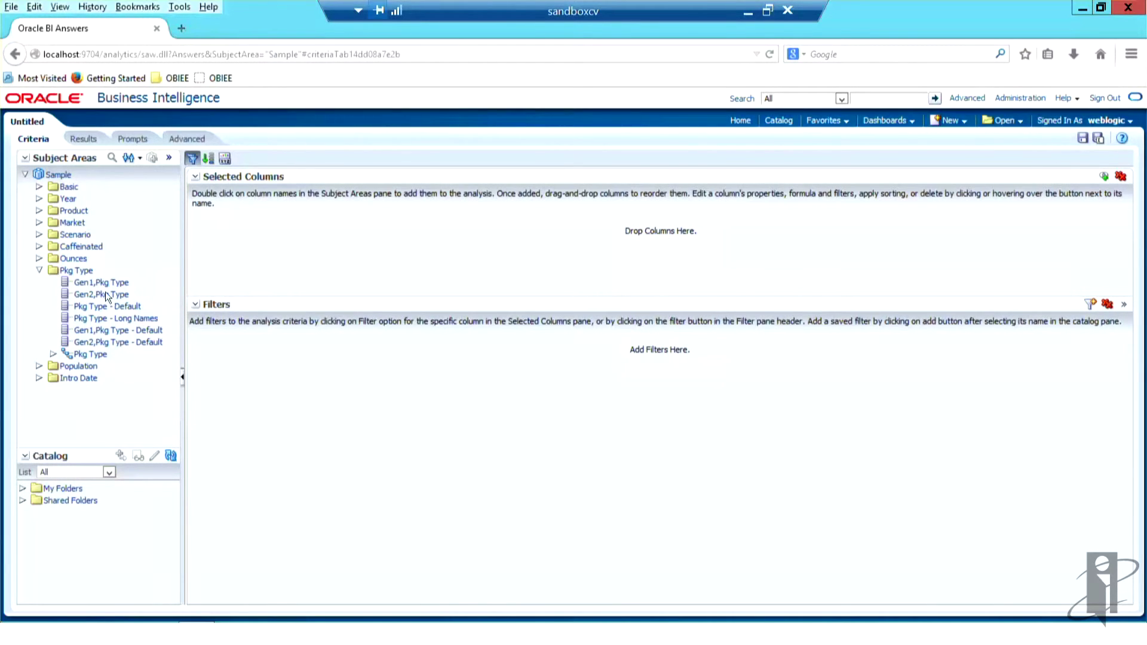
{"action": "left_click", "coordinate": [39, 187]}
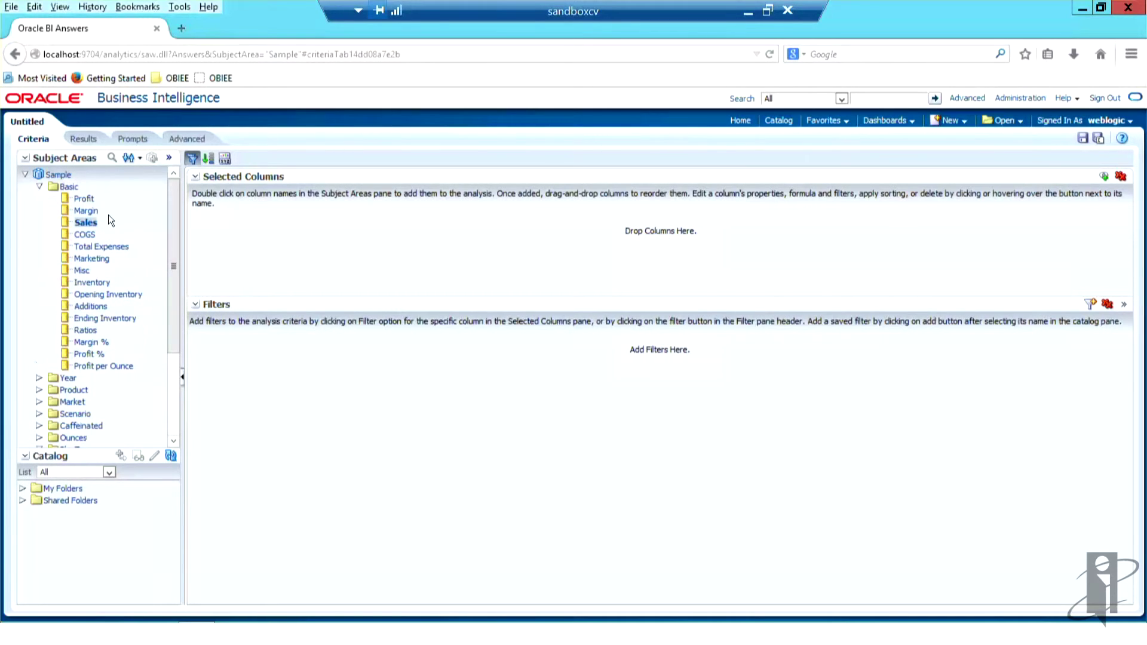
{"action": "left_click", "coordinate": [39, 378]}
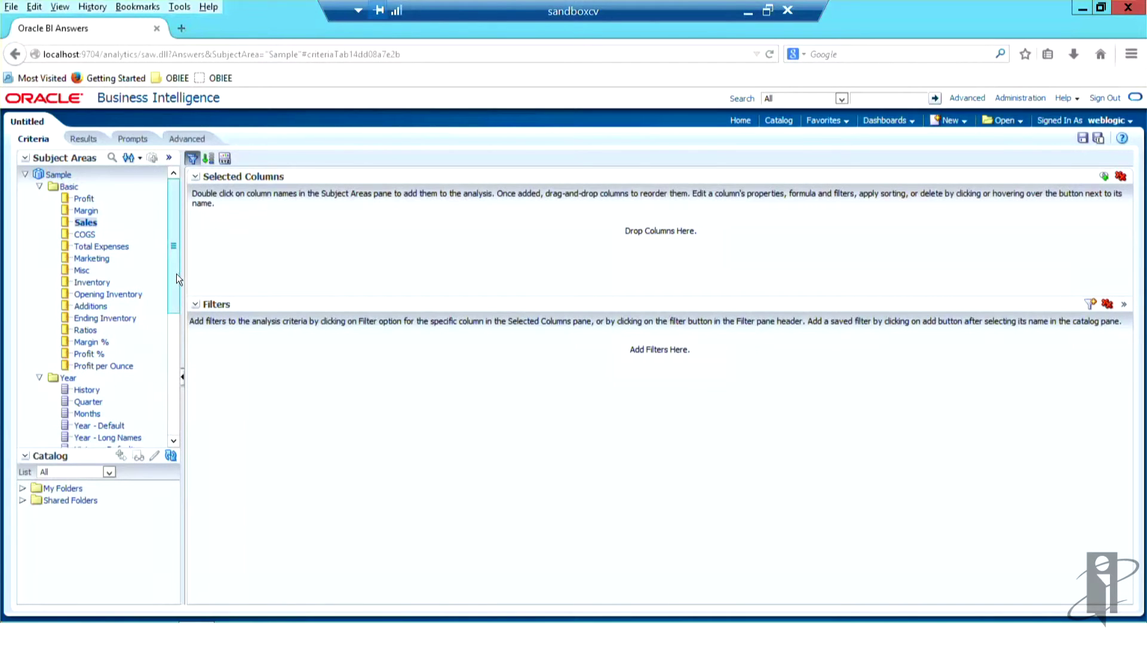
{"action": "scroll", "coordinate": [173, 335], "scroll_direction": "down", "scroll_amount": 4}
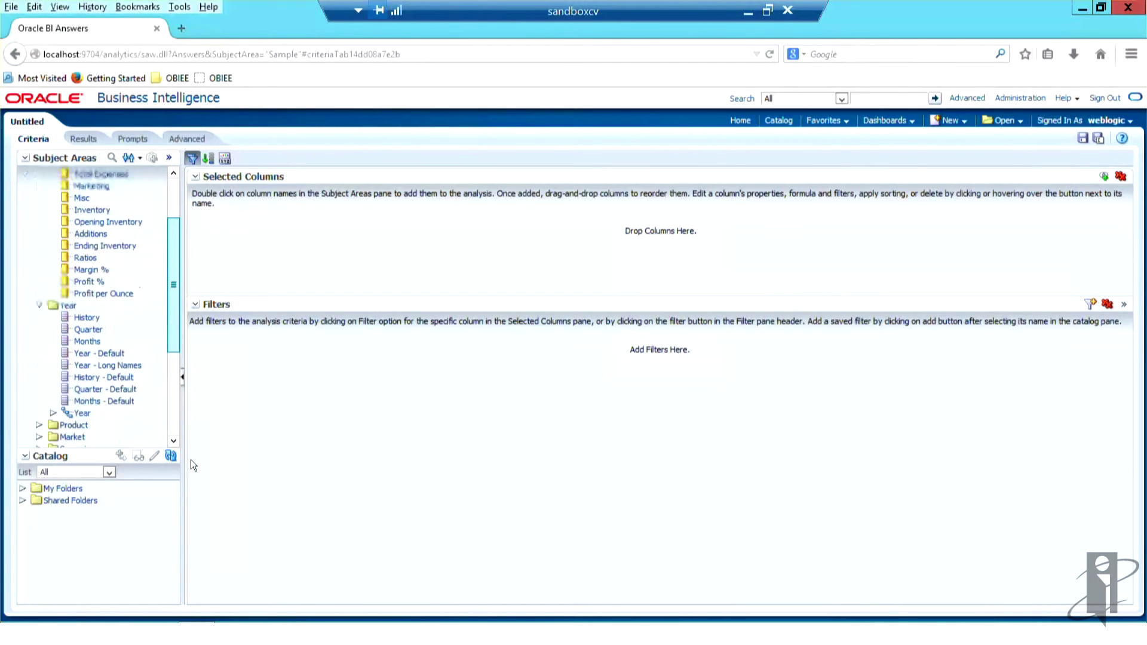
{"action": "scroll", "coordinate": [191, 460], "scroll_direction": "down", "scroll_amount": 3}
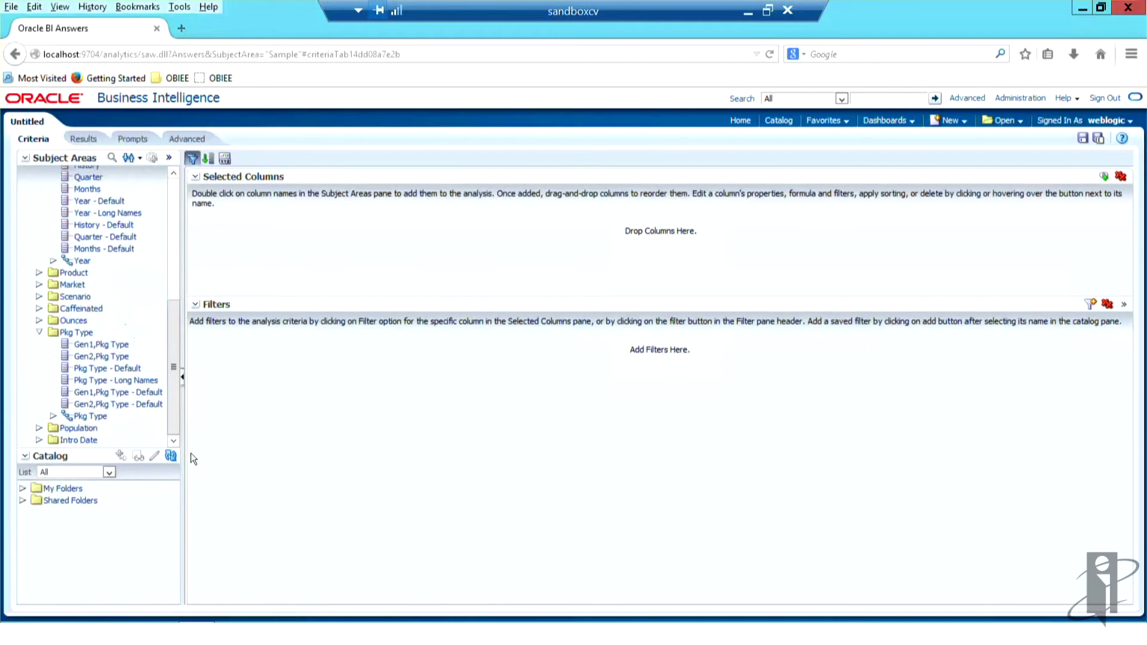
Step: Launch BI Administration from Start and open the repository online with the repository password
{"action": "left_click", "coordinate": [1082, 11]}
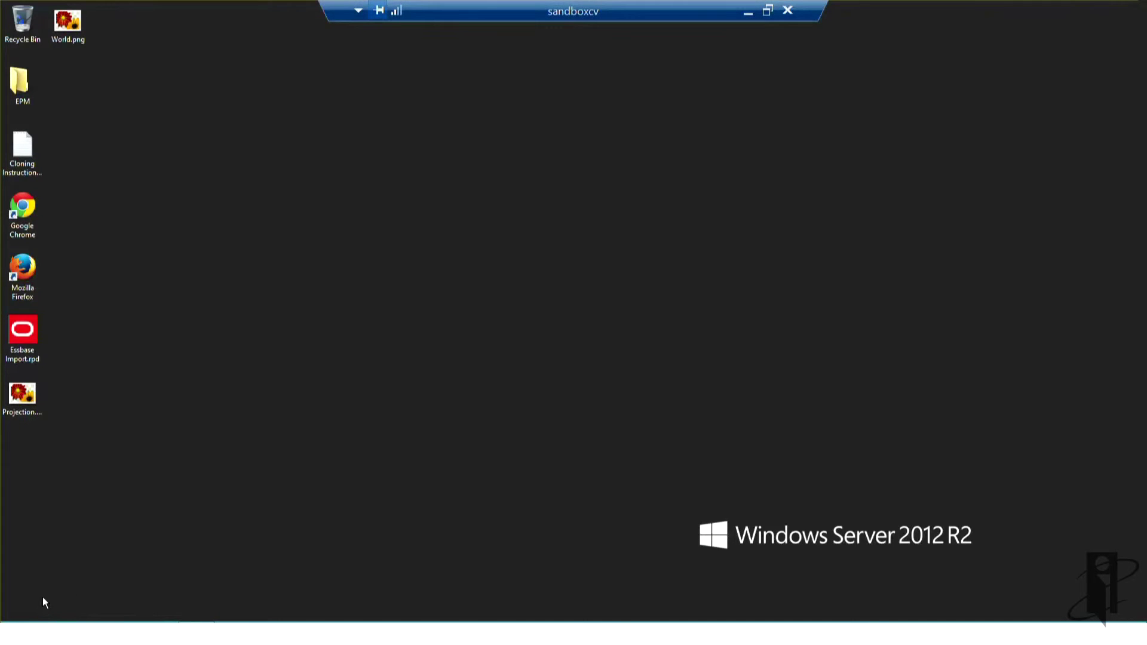
{"action": "key", "text": "super"}
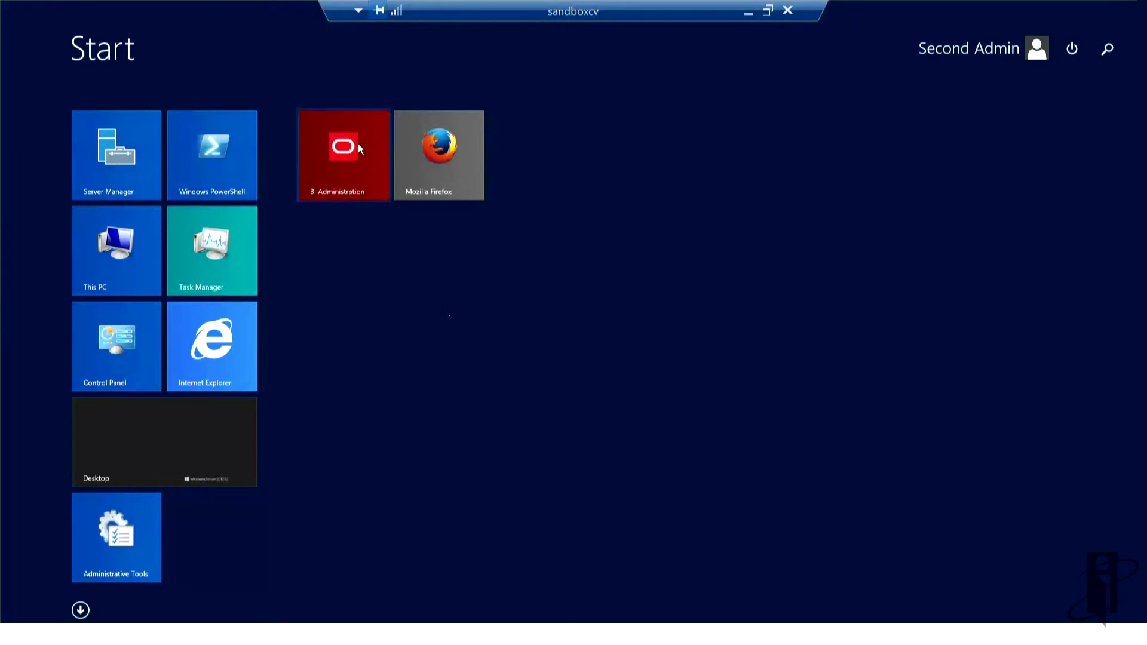
{"action": "left_click", "coordinate": [356, 143]}
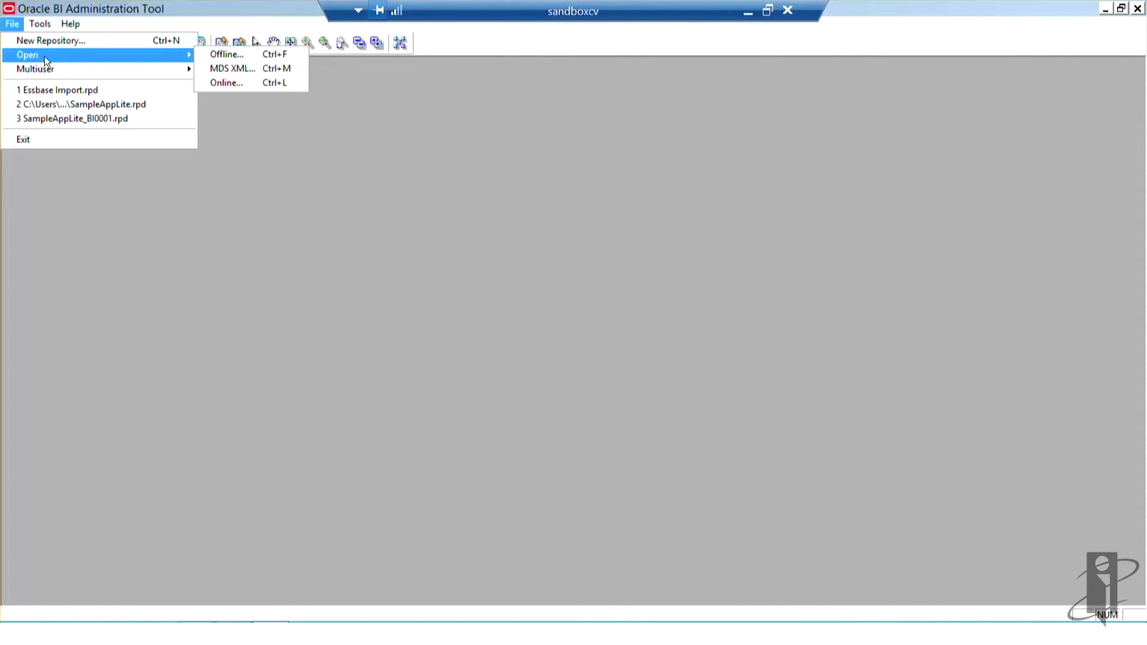
{"action": "left_click", "coordinate": [231, 84]}
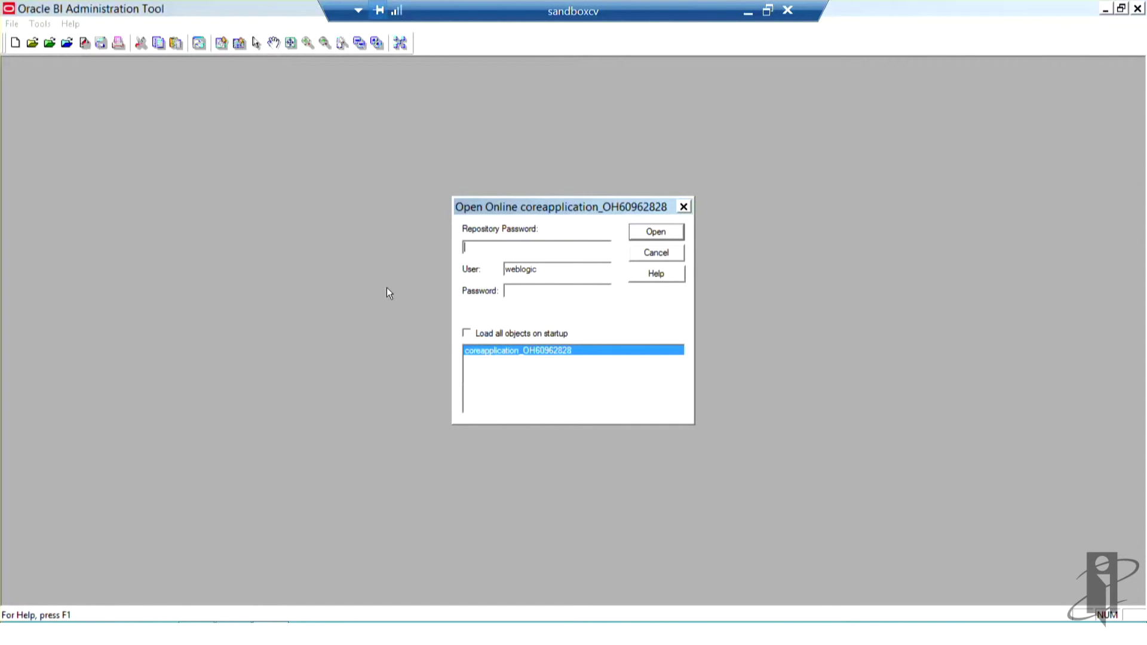
{"action": "type", "text": "Admin123Admin123"}
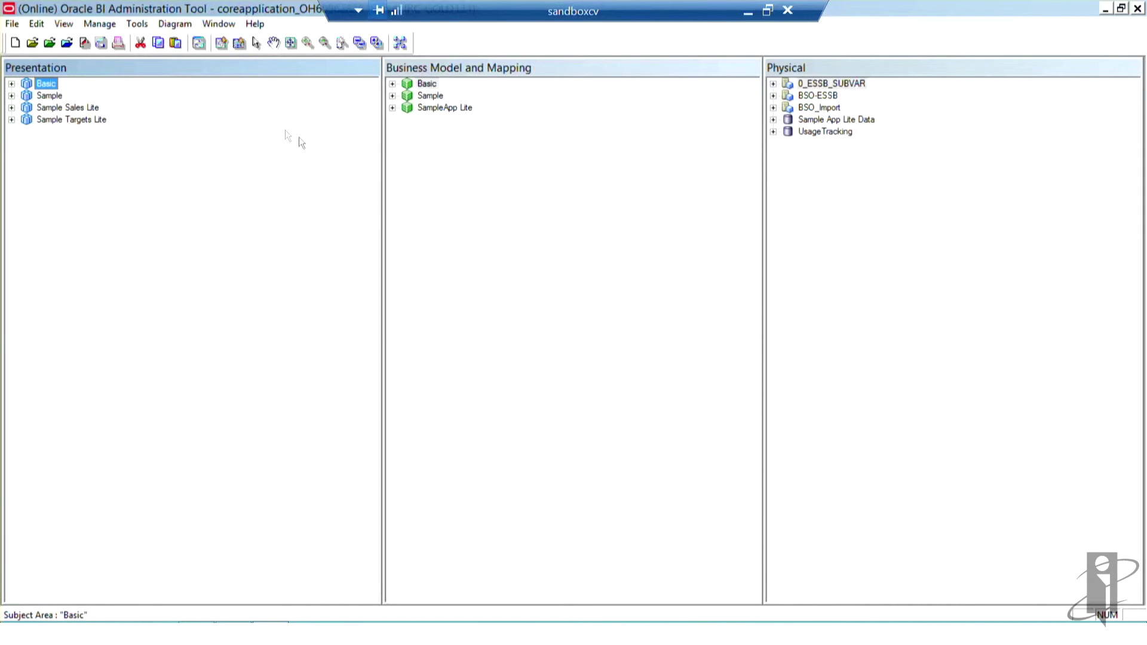
Step: Tick 'Skip Gen 1 levels in Essbase drag and drop actions' in Tools > Options and confirm
{"action": "left_click", "coordinate": [137, 24]}
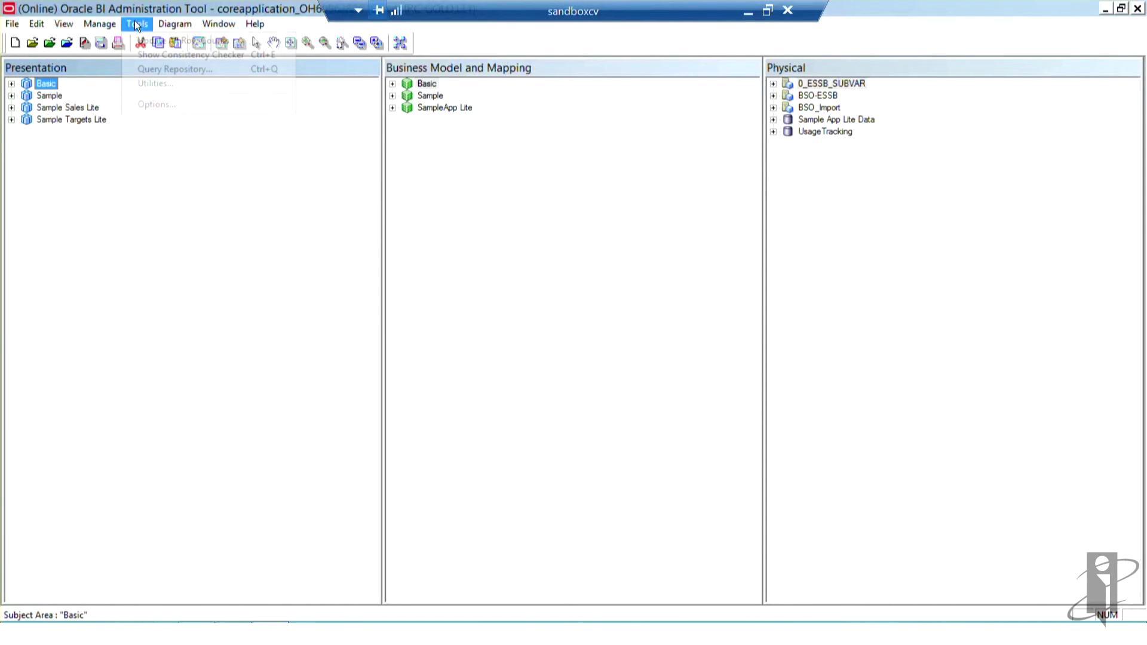
{"action": "left_click", "coordinate": [159, 104]}
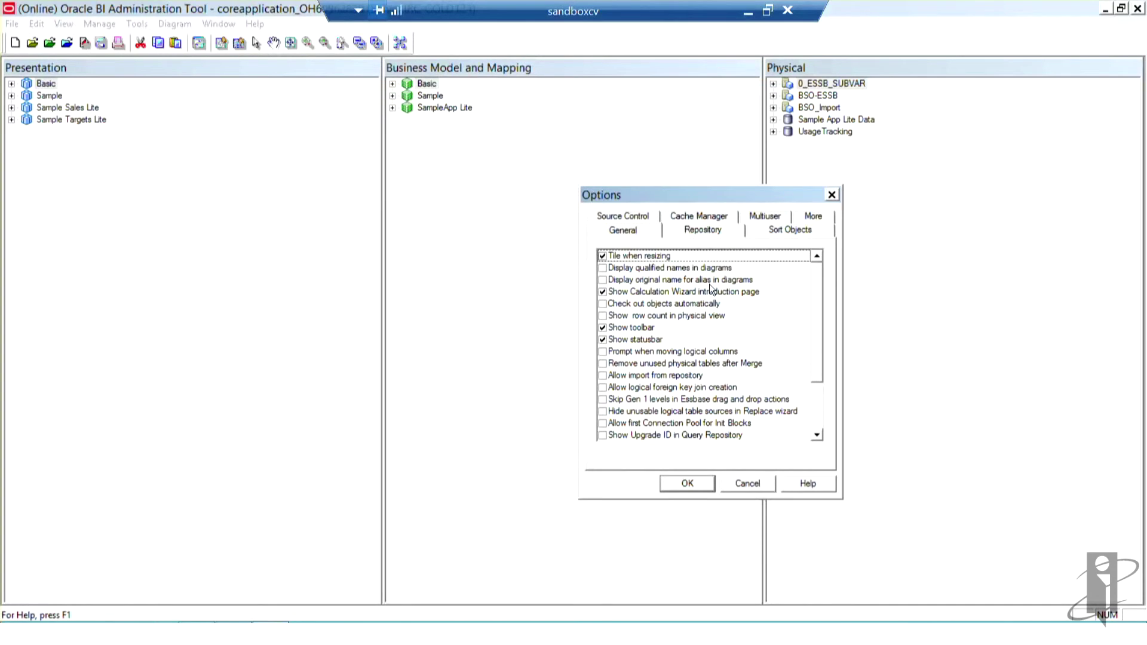
{"action": "left_click", "coordinate": [602, 400]}
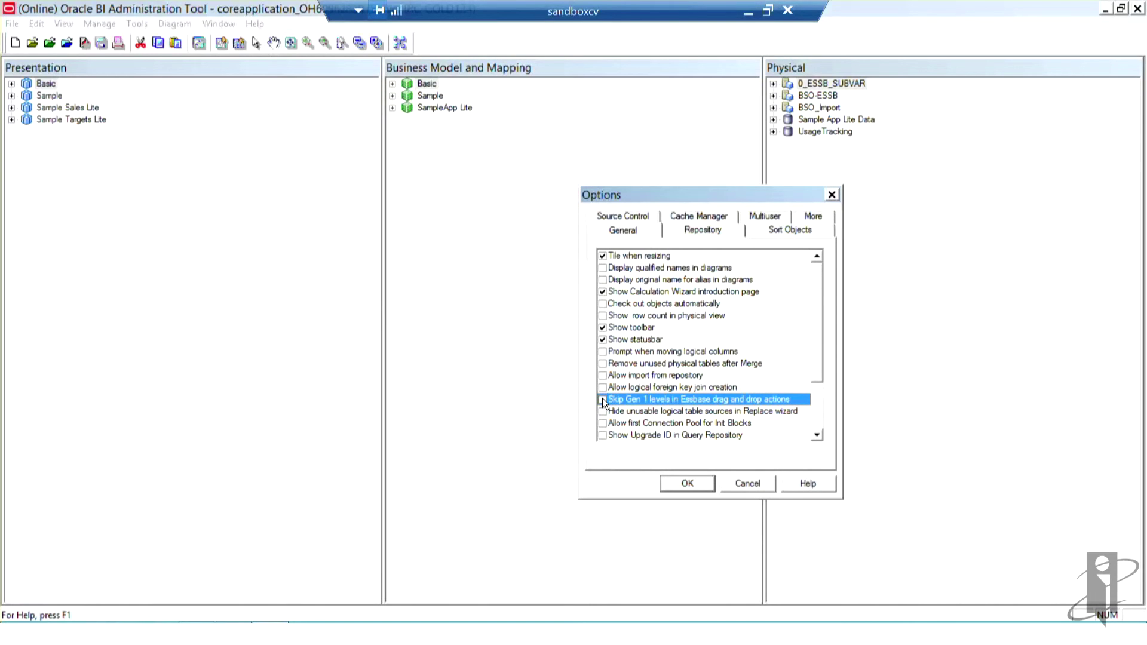
{"action": "left_click", "coordinate": [687, 484]}
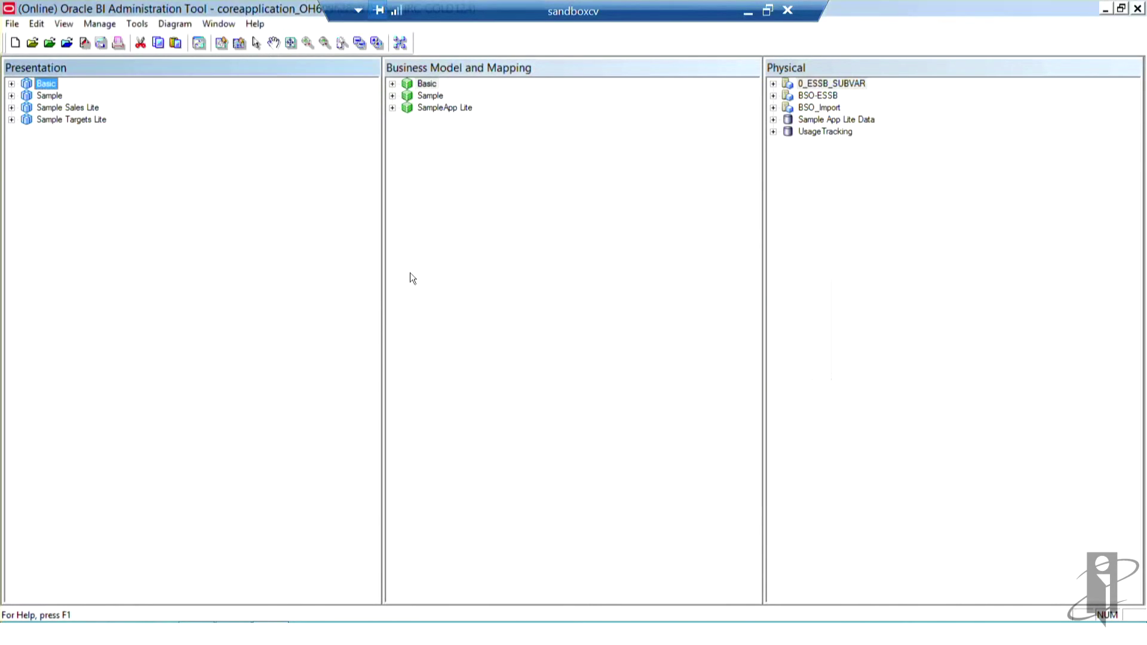
Step: Open the Variable Manager's dynamic repository variables and inspect CurrMon1, CurrMon2 and CurrMon
{"action": "left_click", "coordinate": [92, 23]}
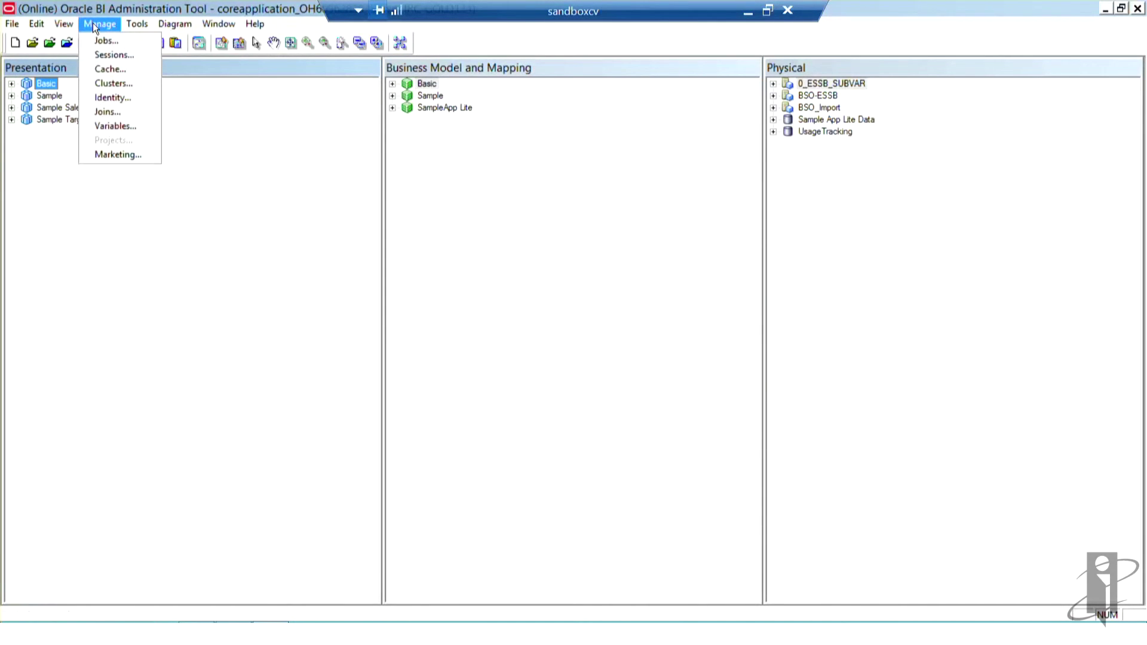
{"action": "left_click", "coordinate": [123, 127]}
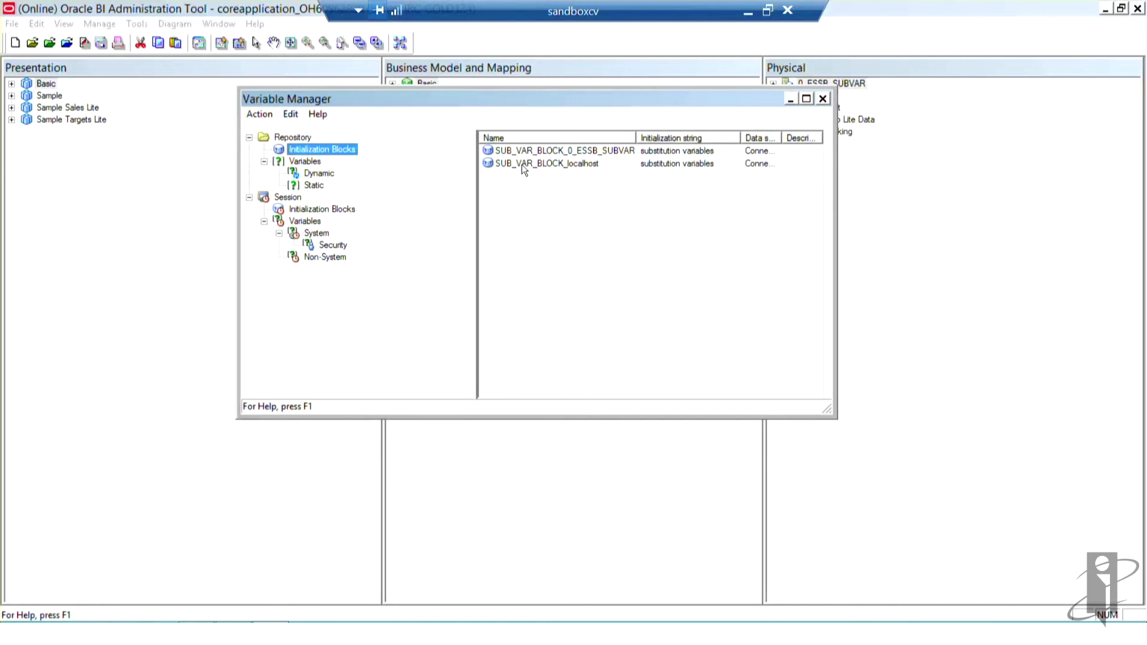
{"action": "left_click", "coordinate": [317, 171]}
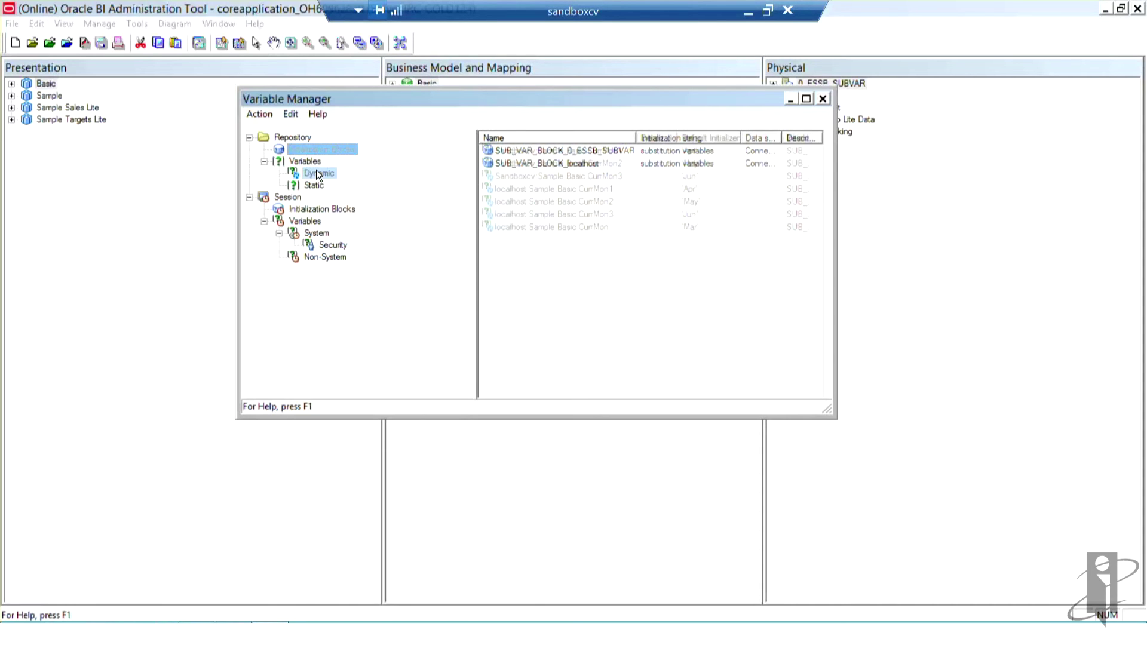
{"action": "left_click", "coordinate": [545, 190]}
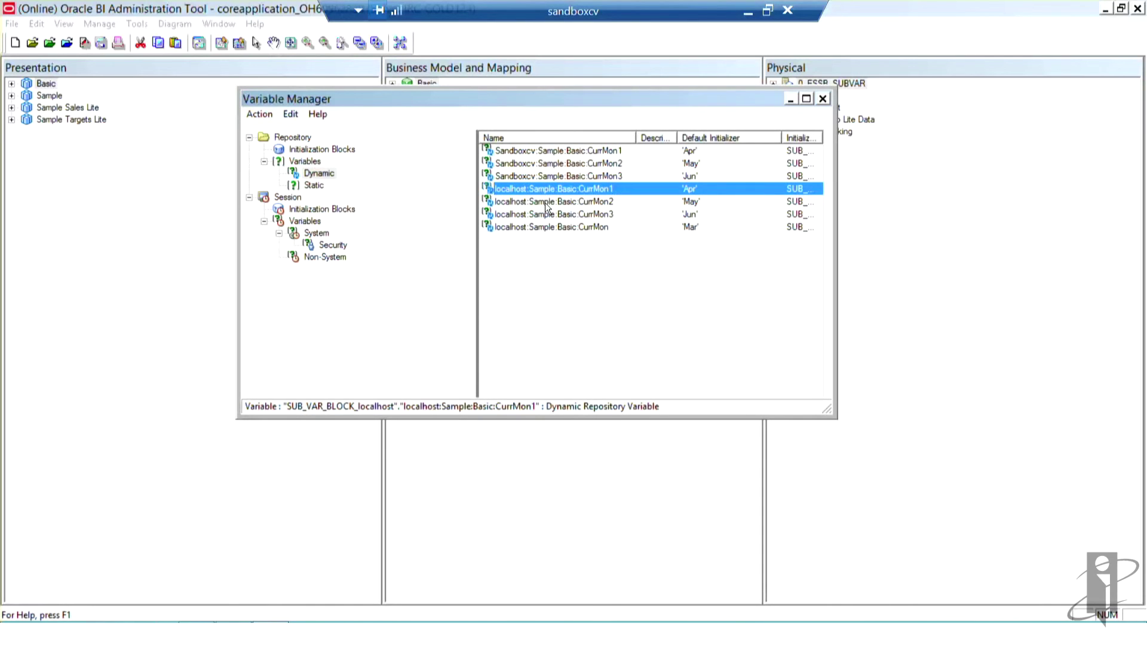
{"action": "left_click", "coordinate": [546, 203]}
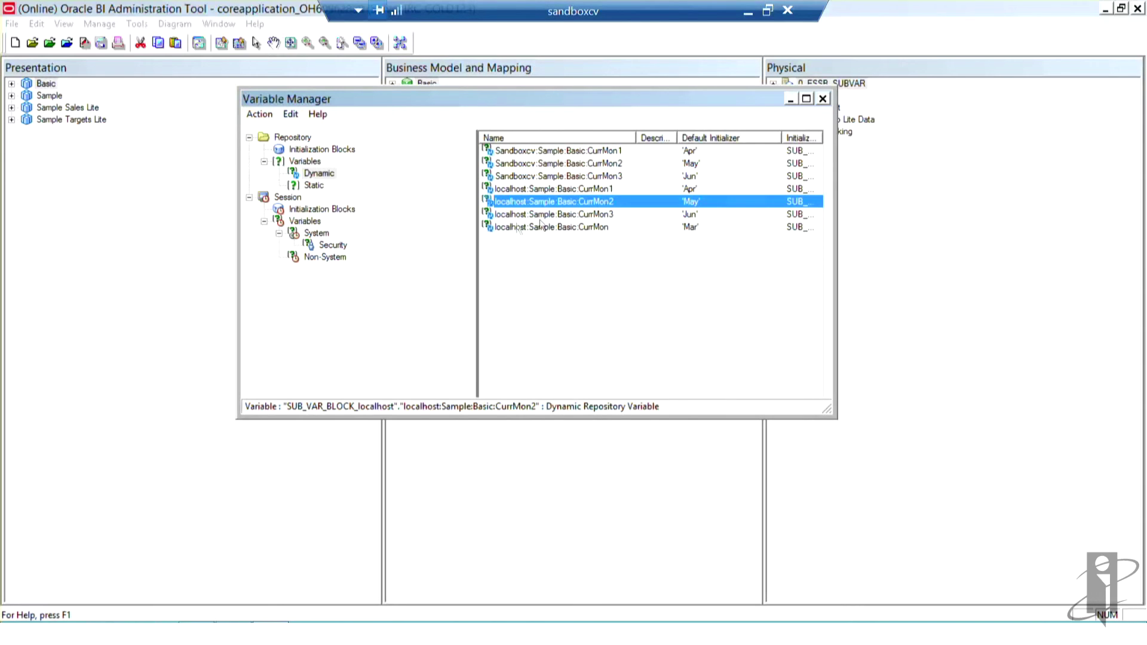
{"action": "left_click", "coordinate": [505, 228]}
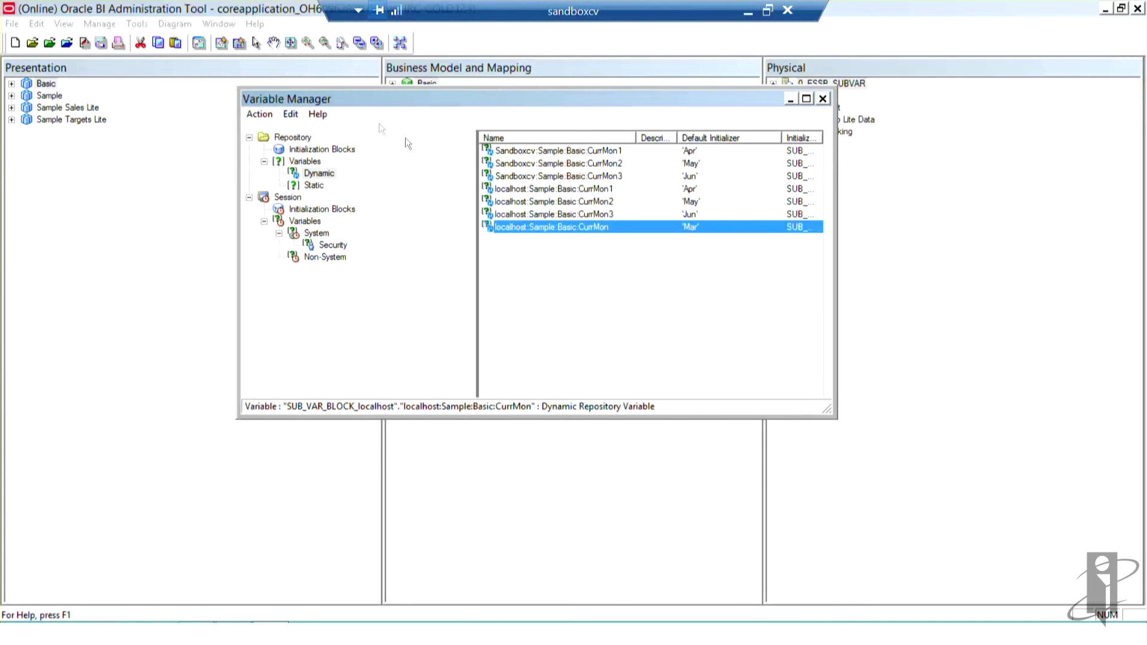
Step: Open the SUB_VAR_BLOCK_localhost initialization block's properties and check it out
{"action": "left_click", "coordinate": [351, 153]}
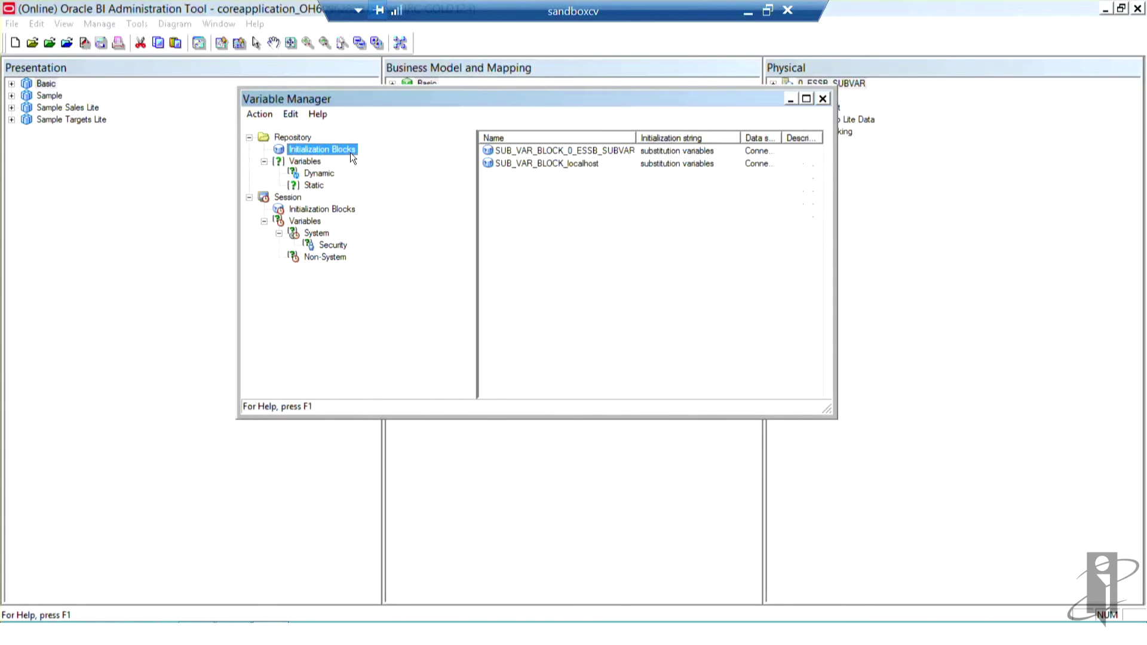
{"action": "left_click", "coordinate": [548, 167]}
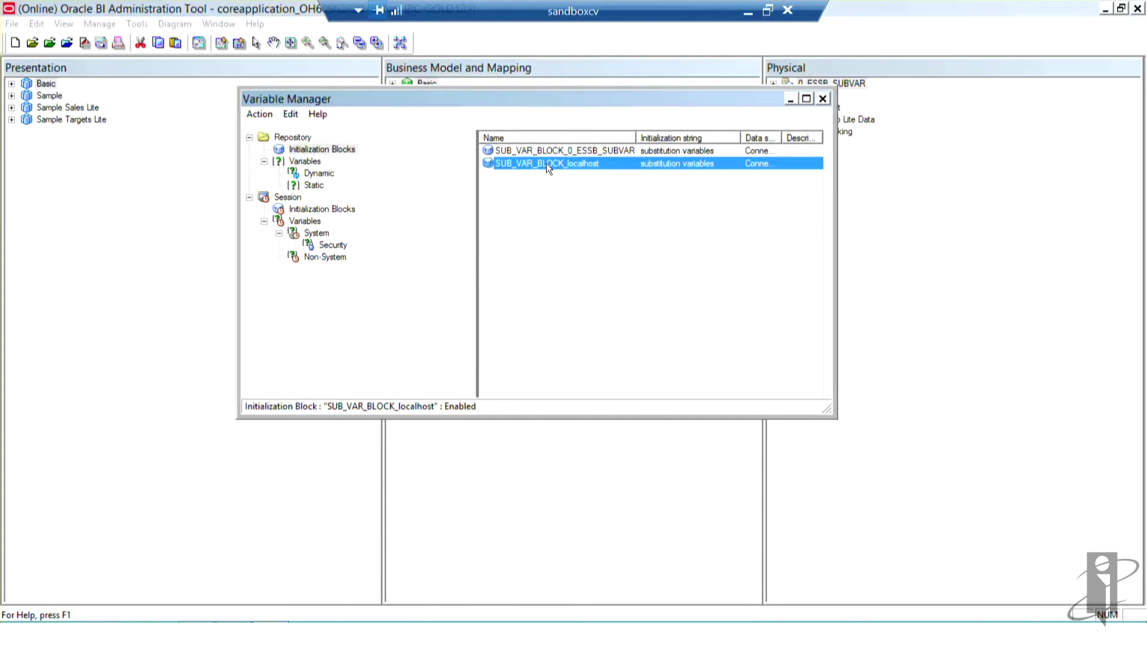
{"action": "right_click", "coordinate": [546, 163]}
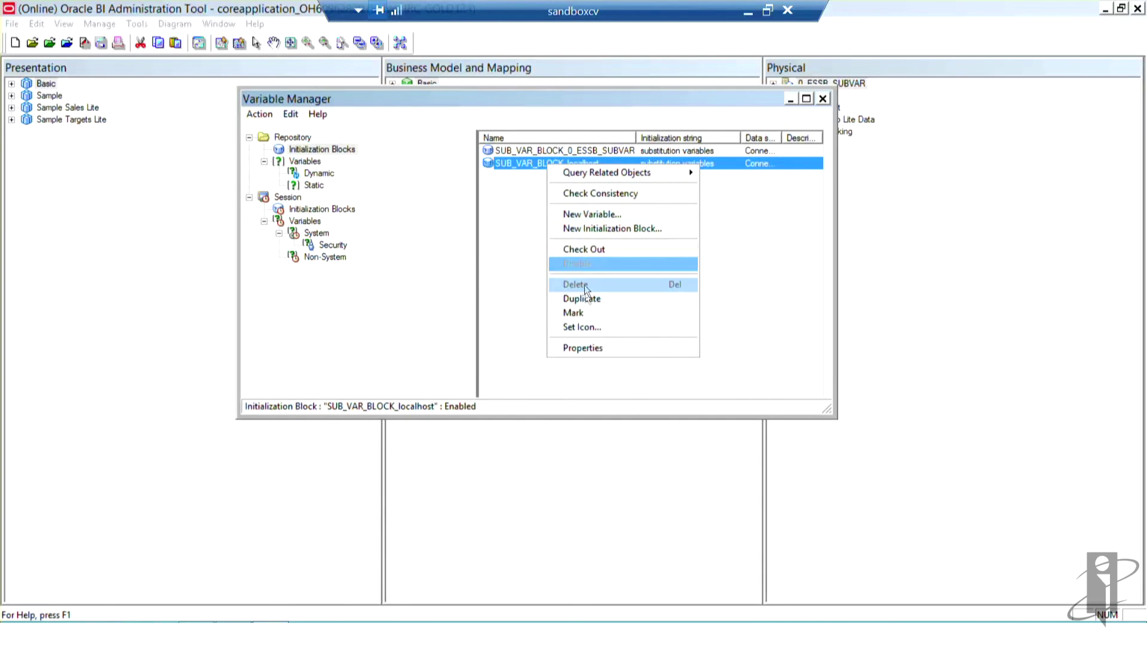
{"action": "left_click", "coordinate": [592, 351]}
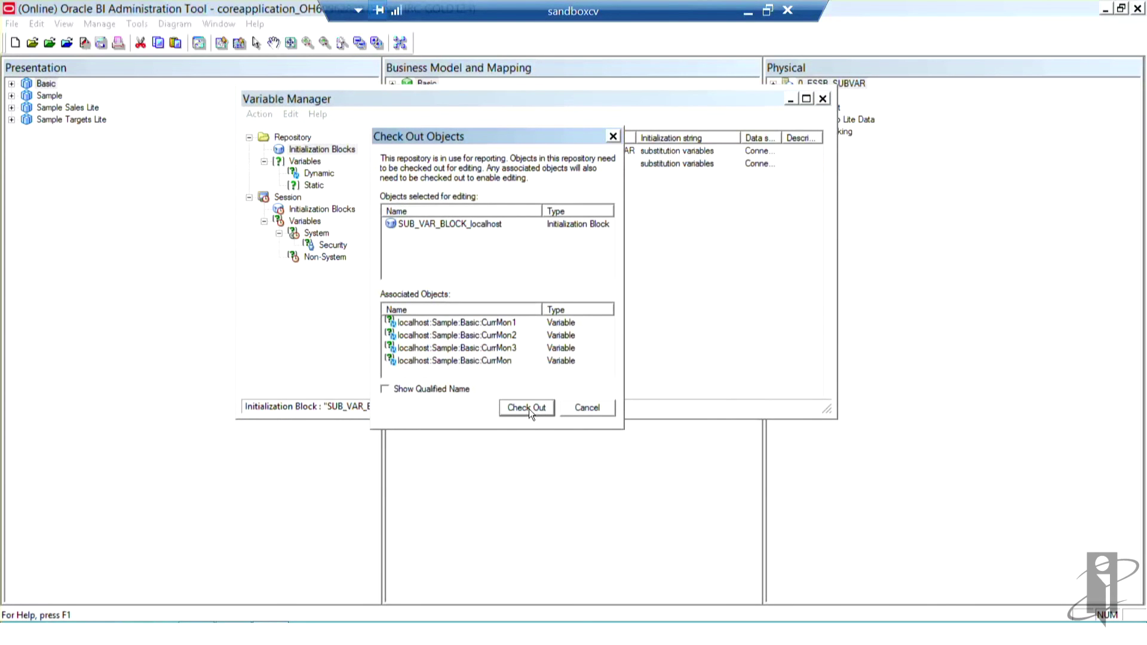
{"action": "left_click", "coordinate": [528, 411]}
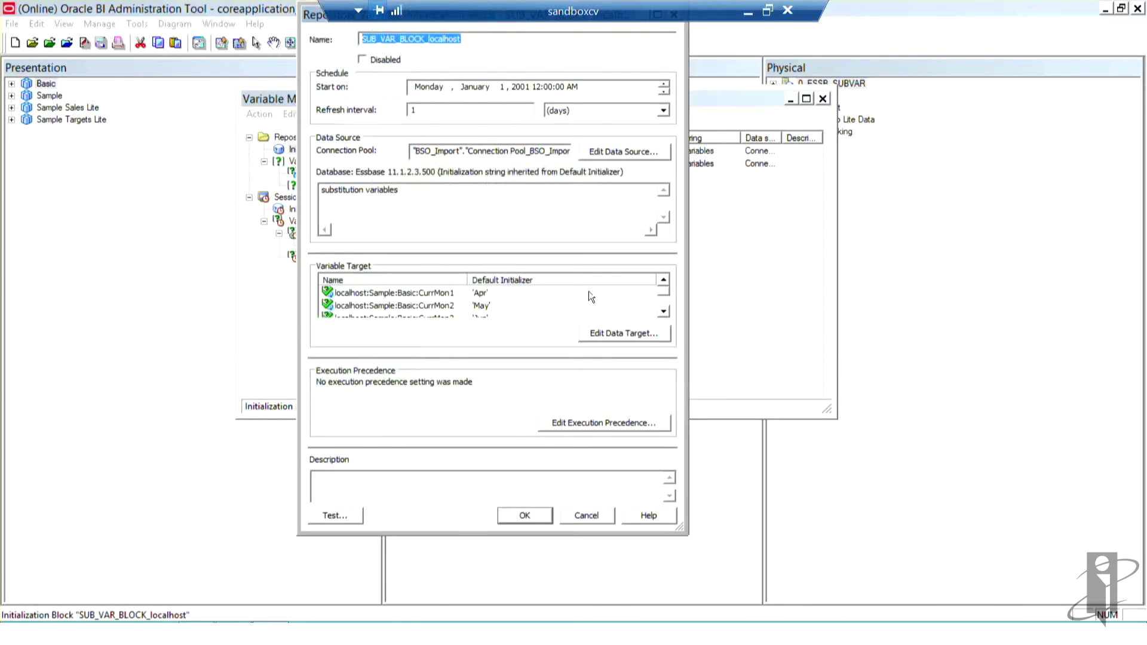
Step: Cancel the init block properties without changes and close the Variable Manager
{"action": "left_click", "coordinate": [480, 36]}
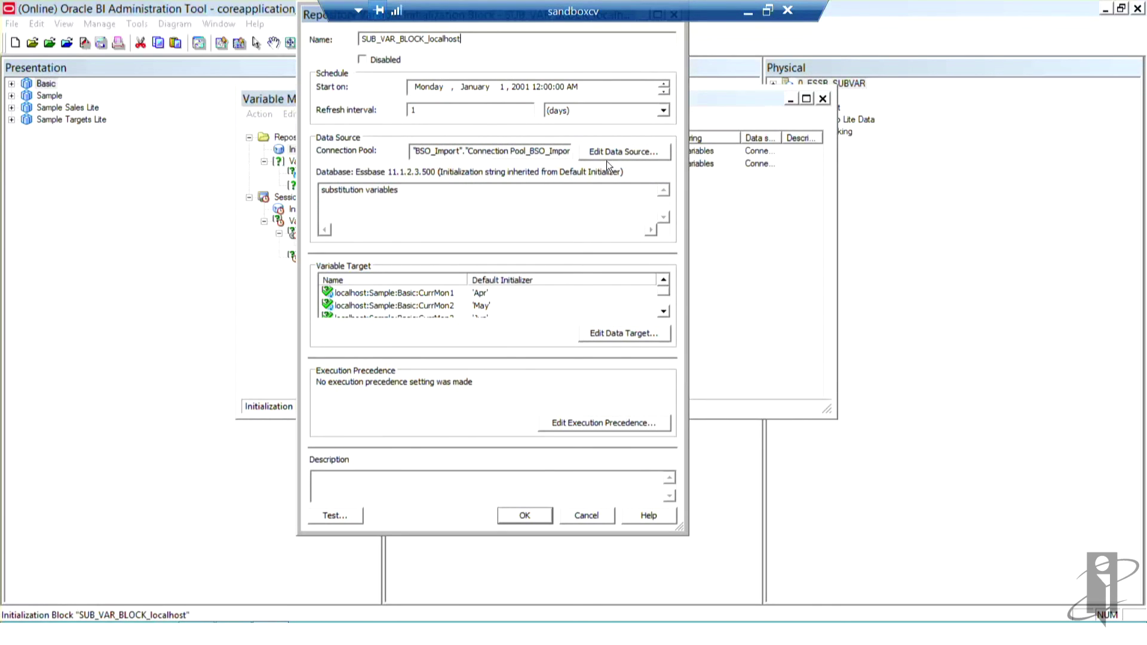
{"action": "left_click", "coordinate": [584, 518]}
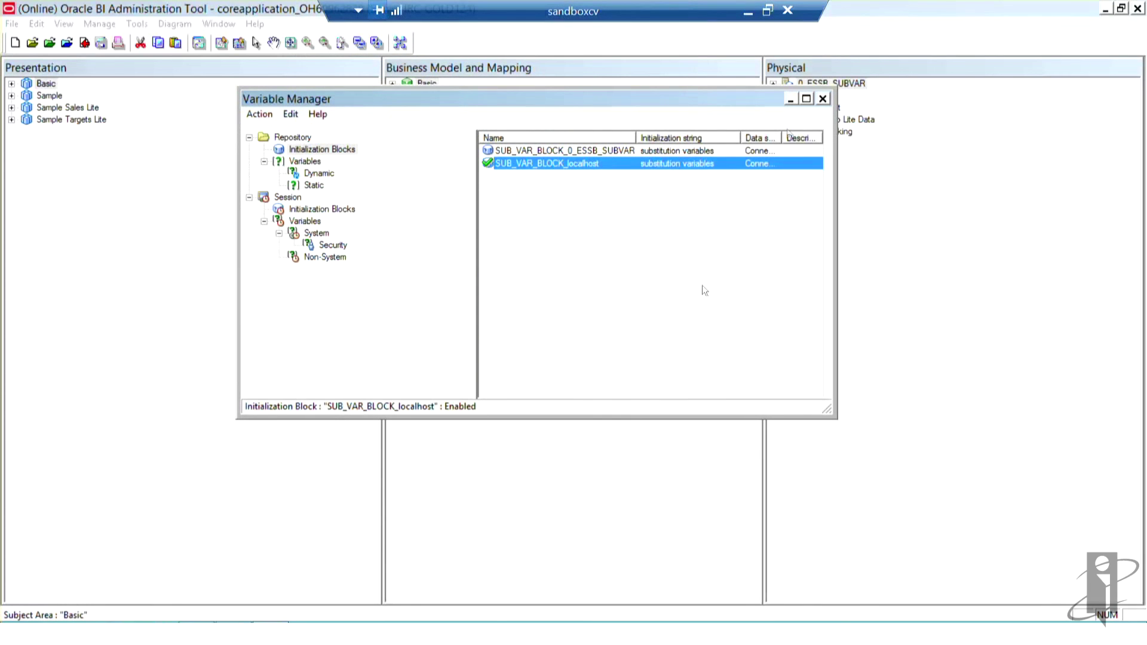
{"action": "left_click", "coordinate": [823, 99]}
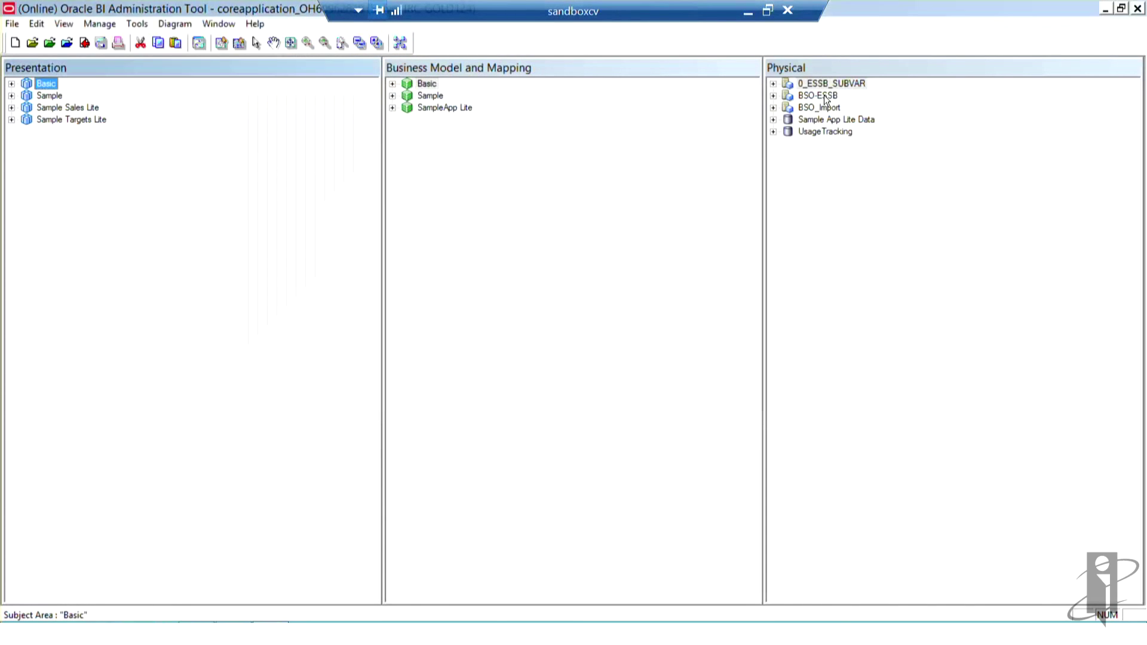